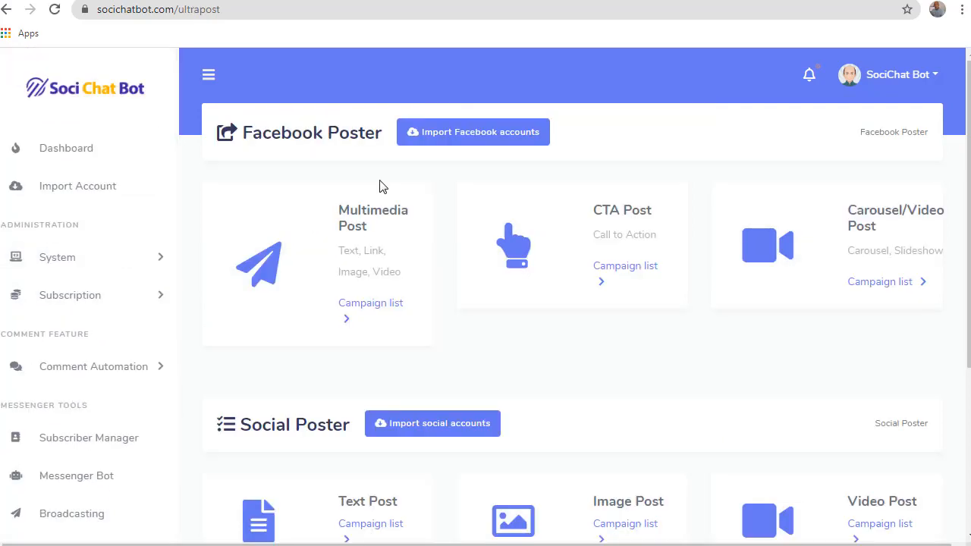
Examine the Facebook Poster and Social Poster sections of the social posting page.
{"action": "left_click_drag", "start_coordinate": [245, 130], "coordinate": [358, 135]}
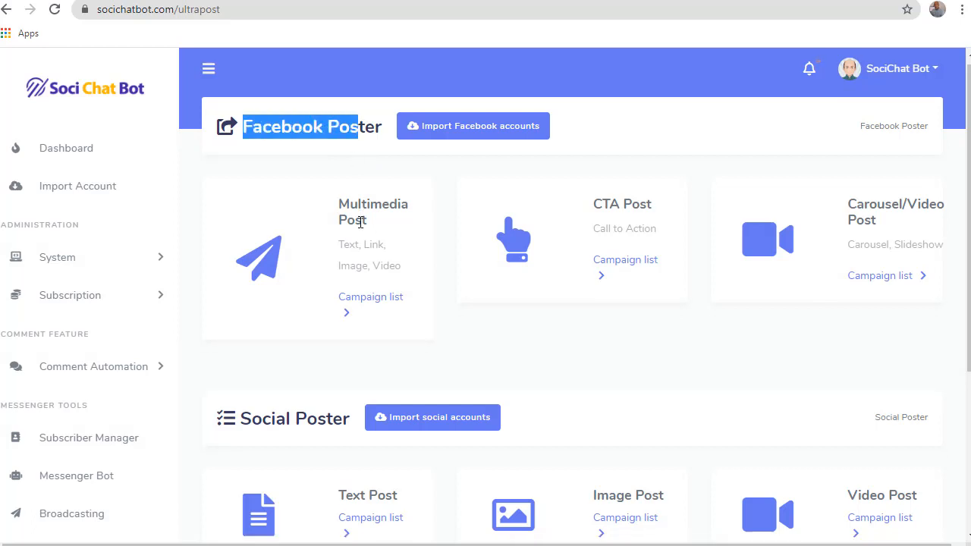
{"action": "scroll", "coordinate": [360, 222], "scroll_direction": "down", "scroll_amount": 2}
{"action": "left_click_drag", "start_coordinate": [246, 267], "coordinate": [331, 275]}
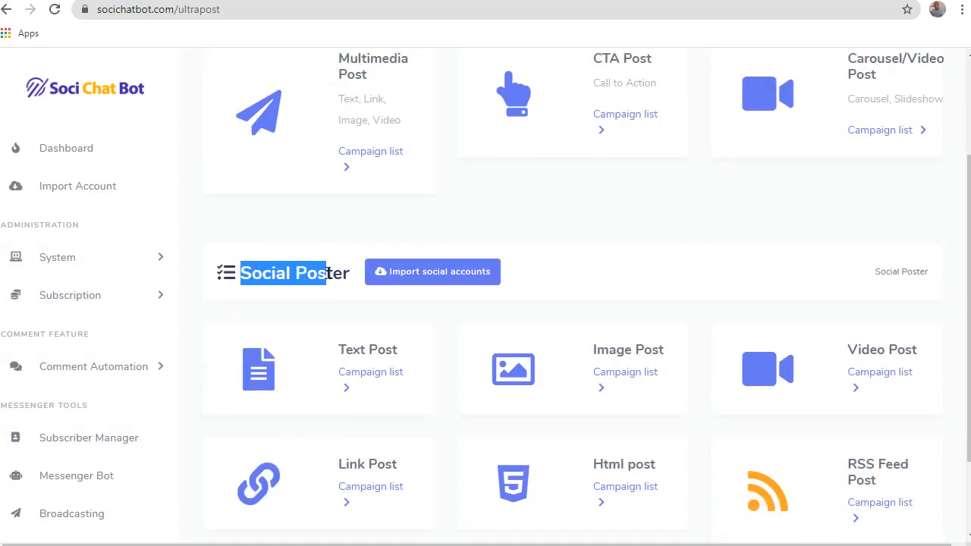
{"action": "left_click", "coordinate": [311, 274]}
{"action": "scroll", "coordinate": [282, 283], "scroll_direction": "up", "scroll_amount": 1}
{"action": "scroll", "coordinate": [282, 283], "scroll_direction": "up", "scroll_amount": 1}
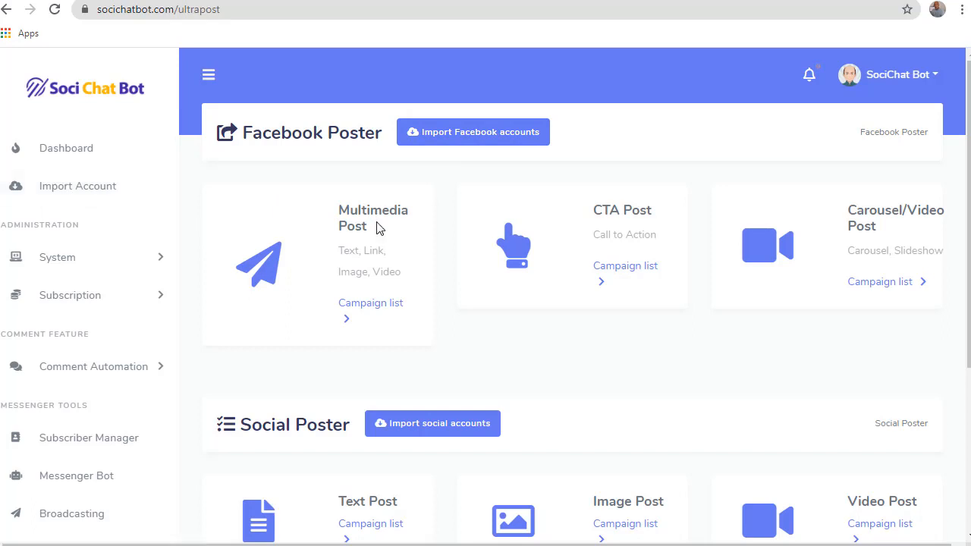
{"action": "scroll", "coordinate": [374, 225], "scroll_direction": "down", "scroll_amount": 1}
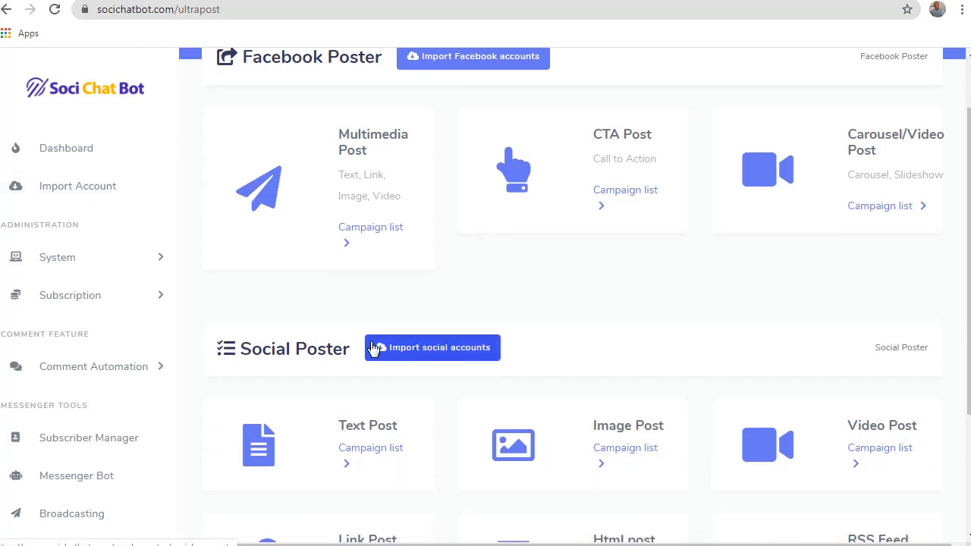
{"action": "left_click_drag", "start_coordinate": [349, 351], "coordinate": [291, 339]}
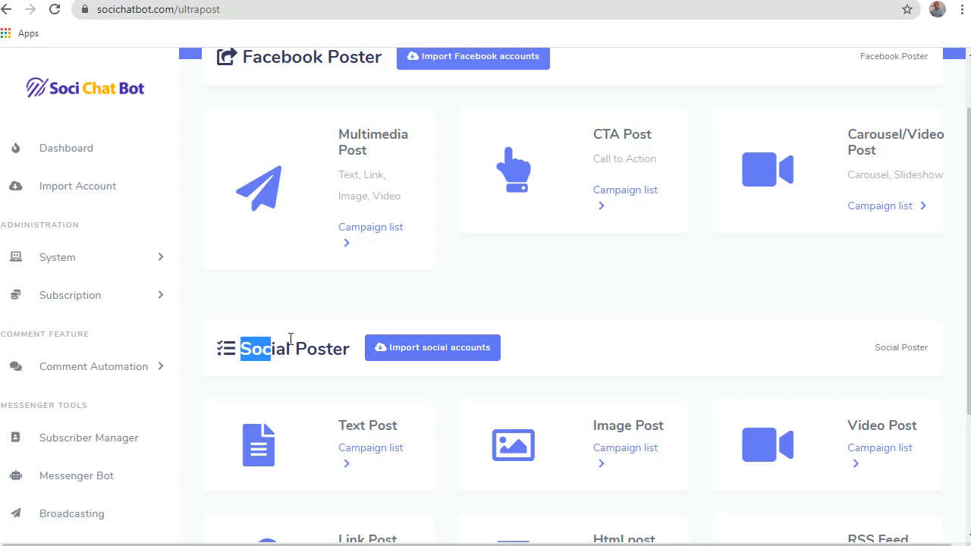
{"action": "left_click", "coordinate": [321, 340]}
{"action": "scroll", "coordinate": [319, 340], "scroll_direction": "up", "scroll_amount": 1}
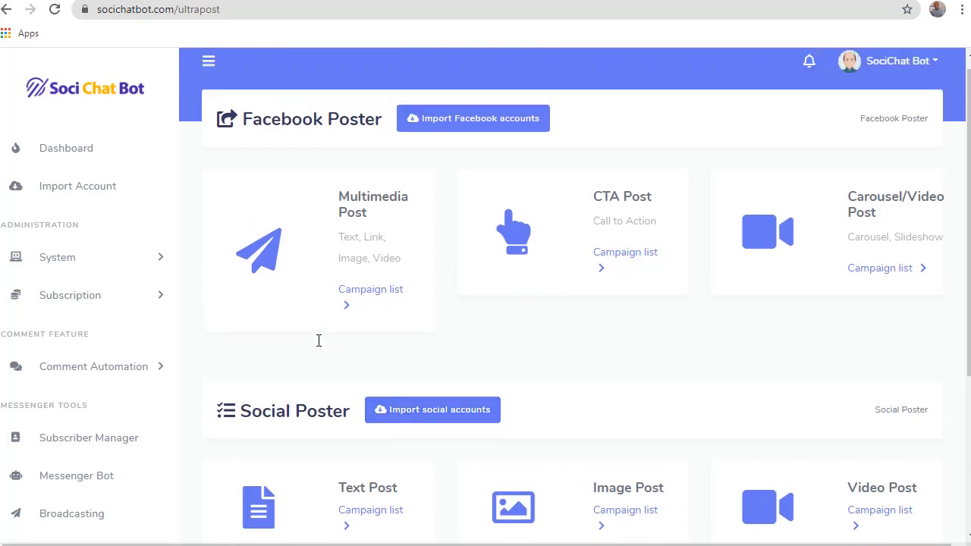
{"action": "left_click_drag", "start_coordinate": [244, 129], "coordinate": [389, 164]}
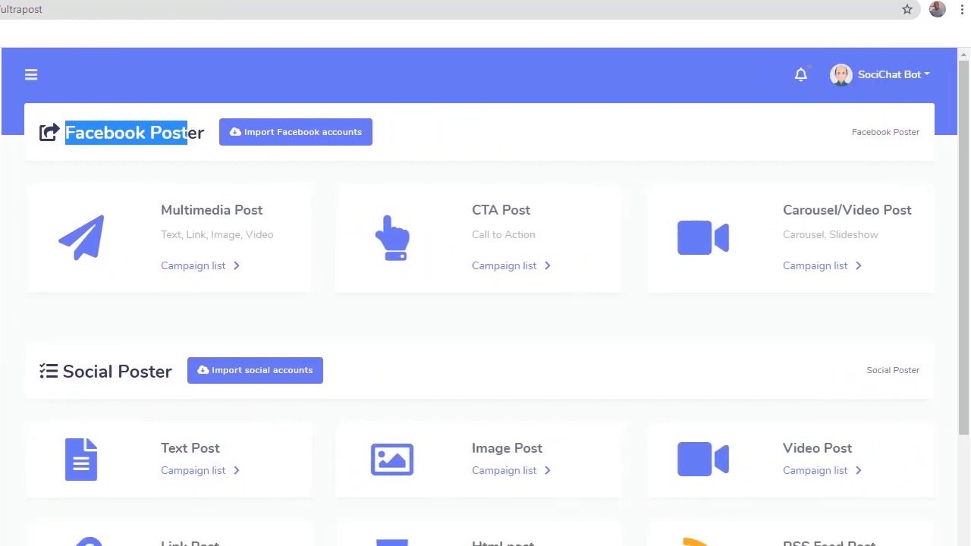
Review the Multimedia, CTA and Carousel/Video post types offered under Facebook Poster.
{"action": "left_click", "coordinate": [30, 79]}
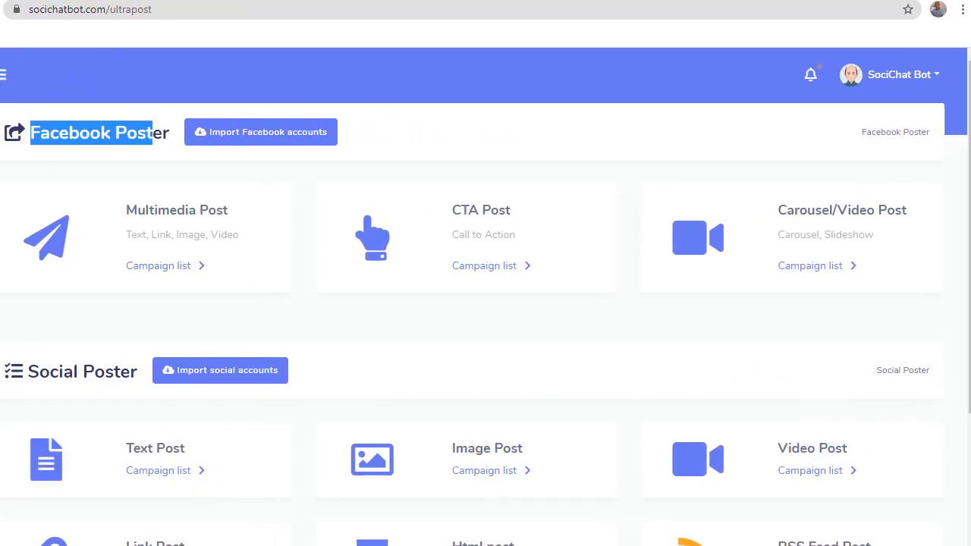
{"action": "left_click", "coordinate": [118, 204]}
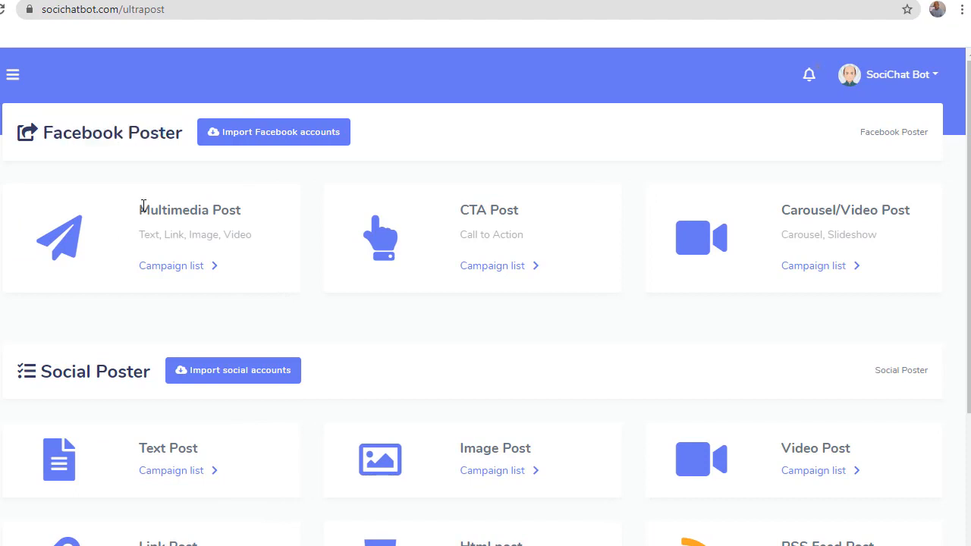
{"action": "left_click_drag", "start_coordinate": [141, 236], "coordinate": [239, 239]}
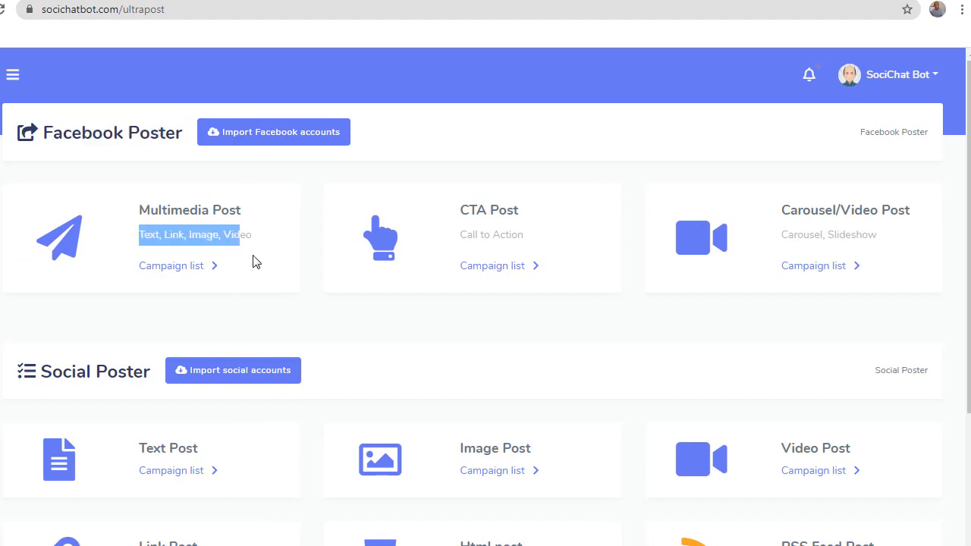
{"action": "left_click", "coordinate": [257, 263]}
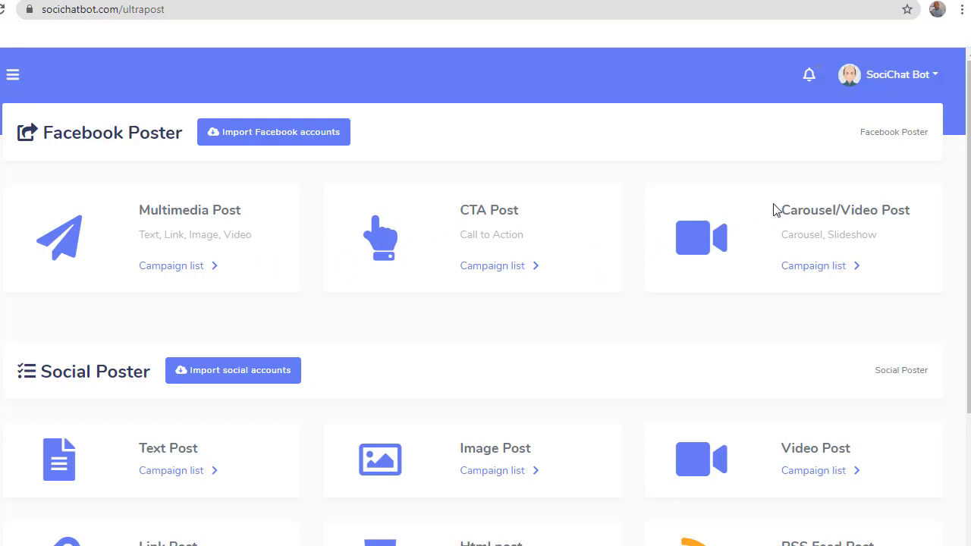
{"action": "double_click", "coordinate": [822, 209]}
{"action": "left_click_drag", "start_coordinate": [878, 237], "coordinate": [777, 243]}
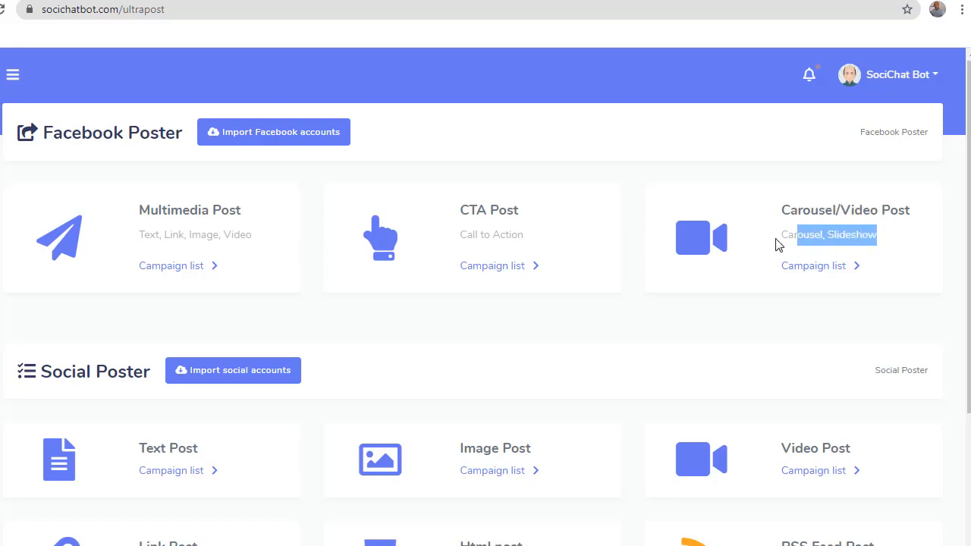
{"action": "left_click", "coordinate": [776, 242]}
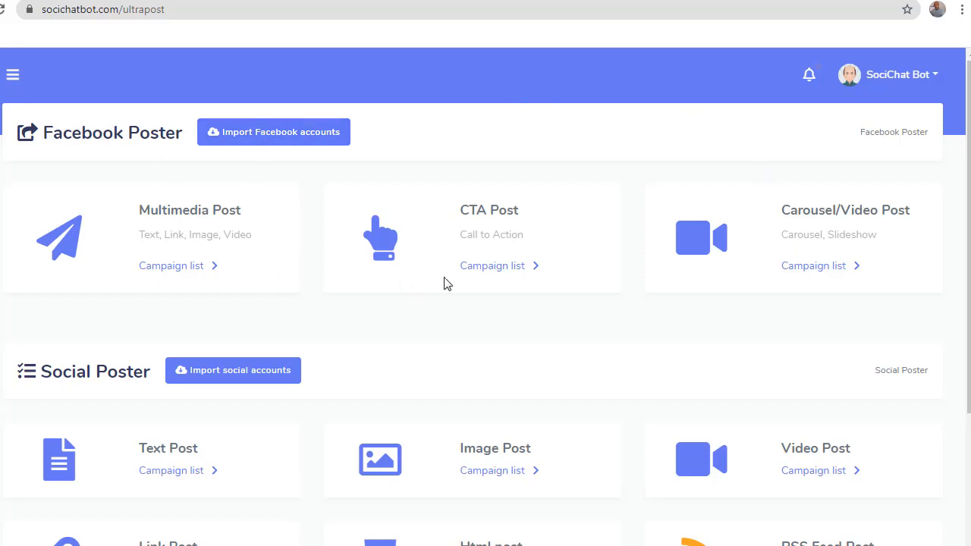
Open the CTA Post campaign list and start a new CTA post.
{"action": "left_click", "coordinate": [507, 267]}
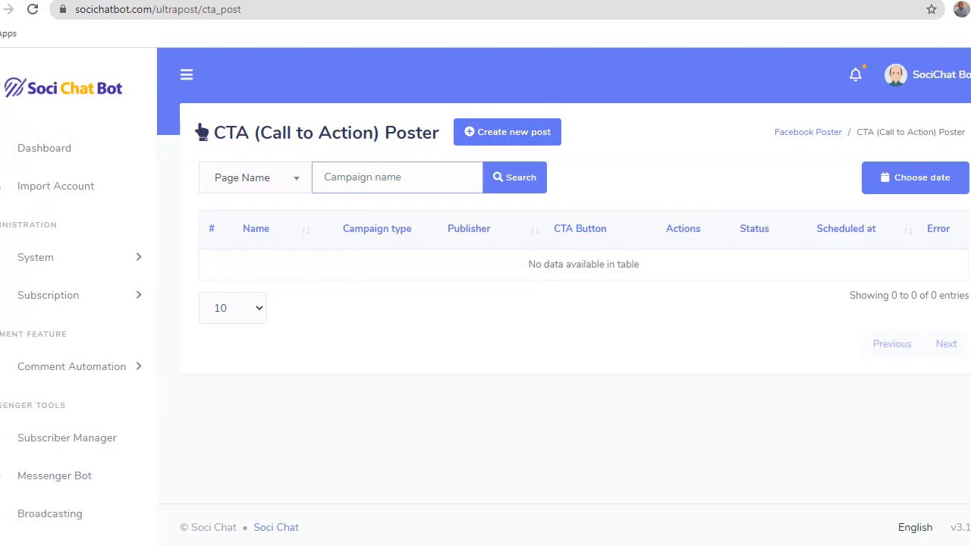
{"action": "left_click", "coordinate": [518, 144]}
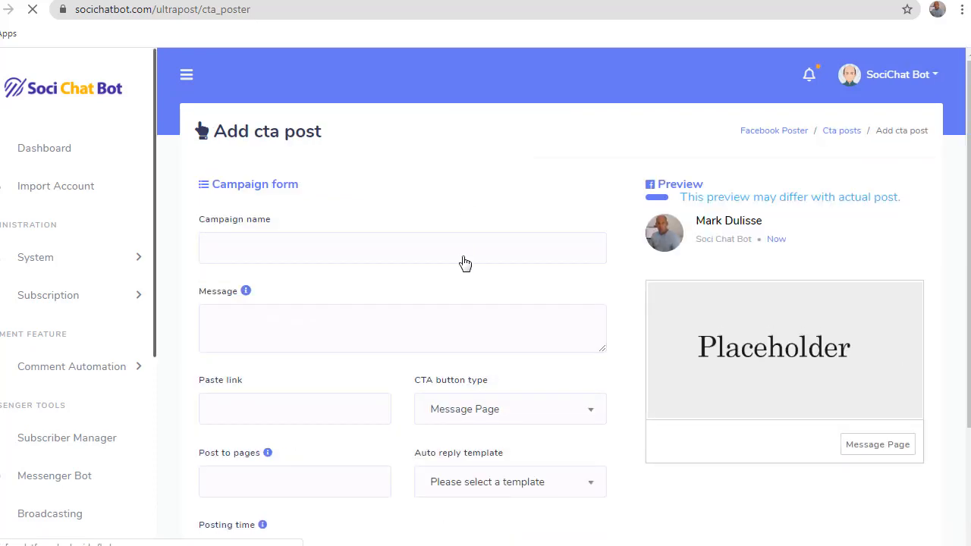
{"action": "scroll", "coordinate": [462, 255], "scroll_direction": "down", "scroll_amount": 2}
{"action": "scroll", "coordinate": [463, 256], "scroll_direction": "down", "scroll_amount": 1}
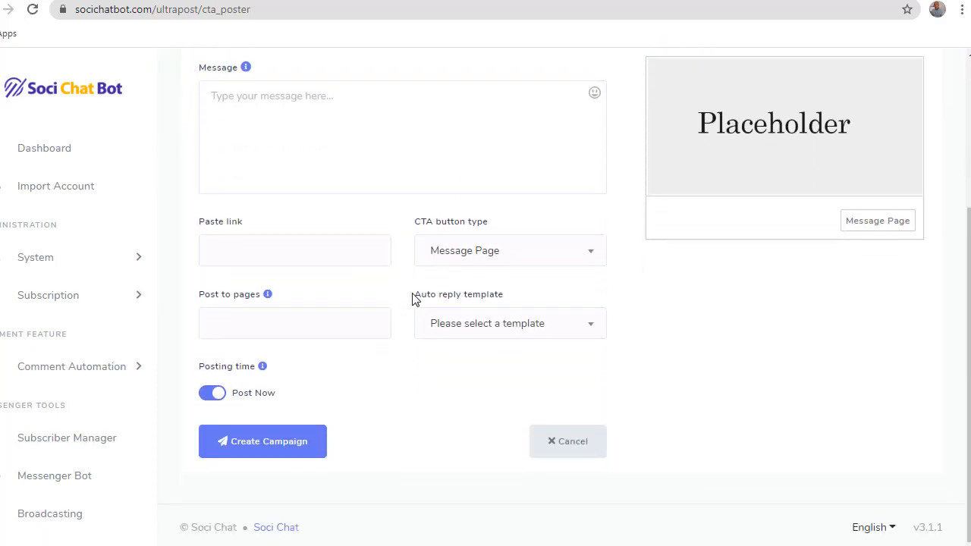
Check which auto reply templates can be chosen in the CTA post form.
{"action": "left_click_drag", "start_coordinate": [413, 299], "coordinate": [506, 299]}
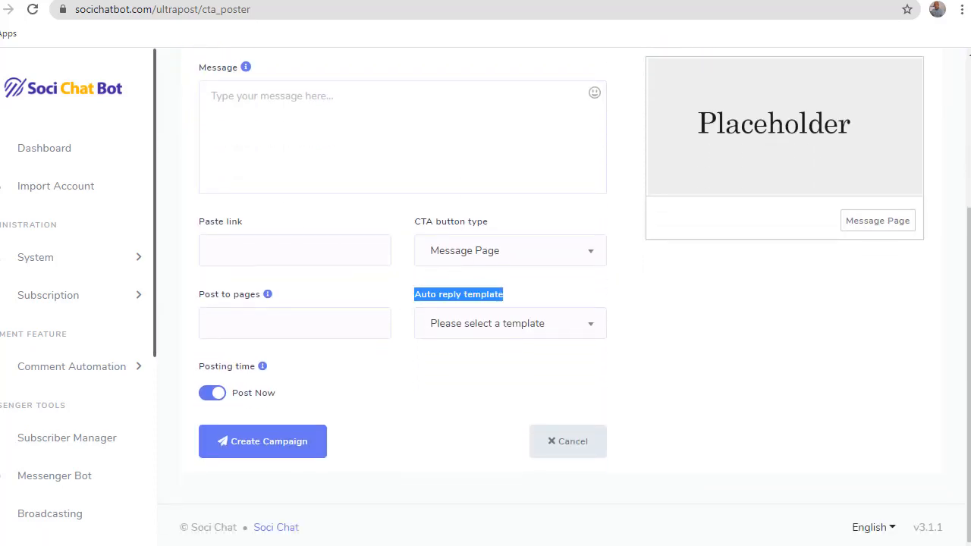
{"action": "left_click", "coordinate": [382, 418]}
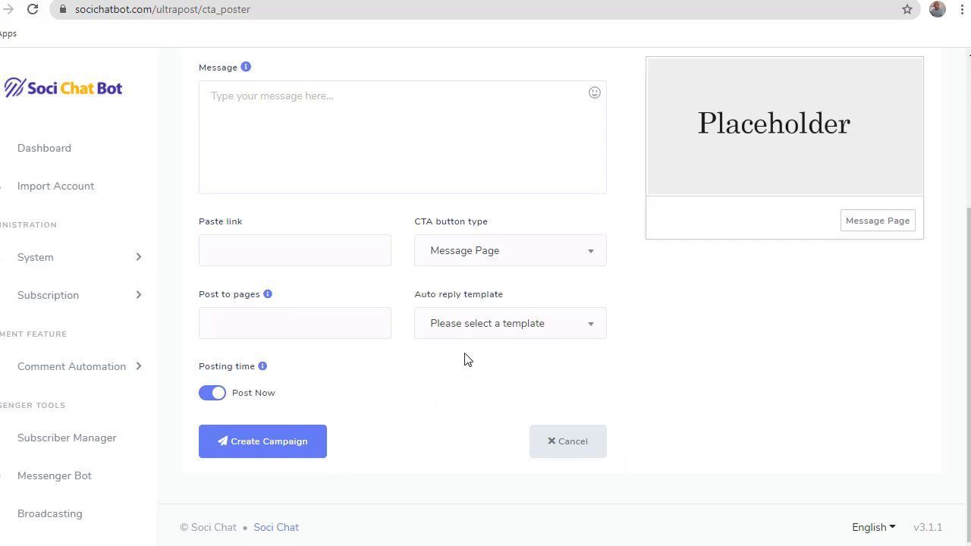
{"action": "left_click", "coordinate": [501, 334]}
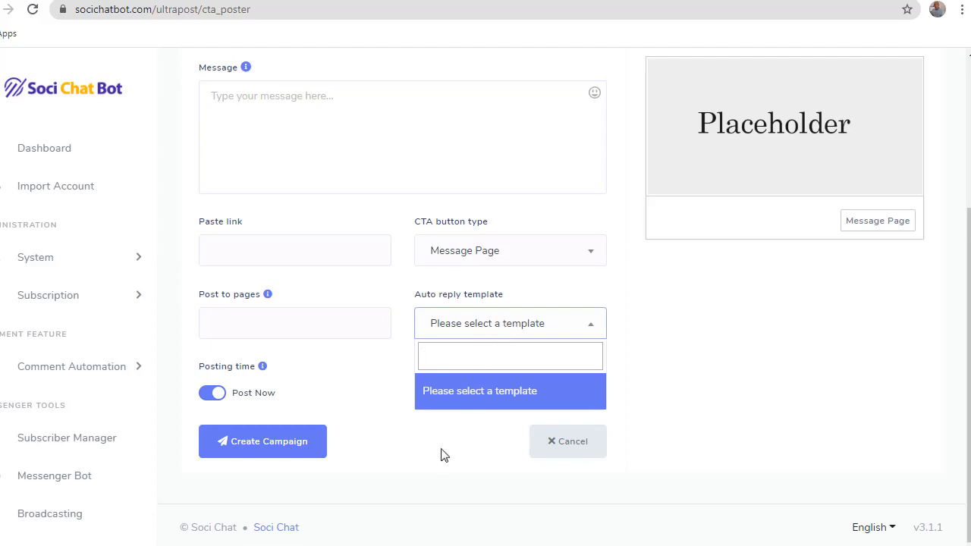
{"action": "left_click", "coordinate": [444, 455]}
{"action": "left_click", "coordinate": [501, 329]}
{"action": "left_click", "coordinate": [459, 447]}
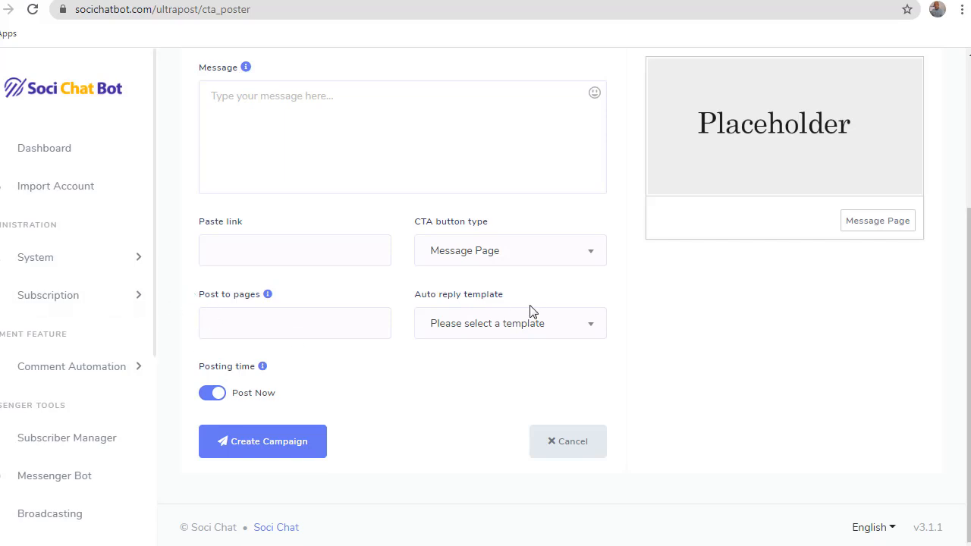
Open the reply template manager under Comment Automation and start a new auto-reply template.
{"action": "scroll", "coordinate": [147, 313], "scroll_direction": "down", "scroll_amount": 1}
{"action": "scroll", "coordinate": [148, 312], "scroll_direction": "down", "scroll_amount": 1}
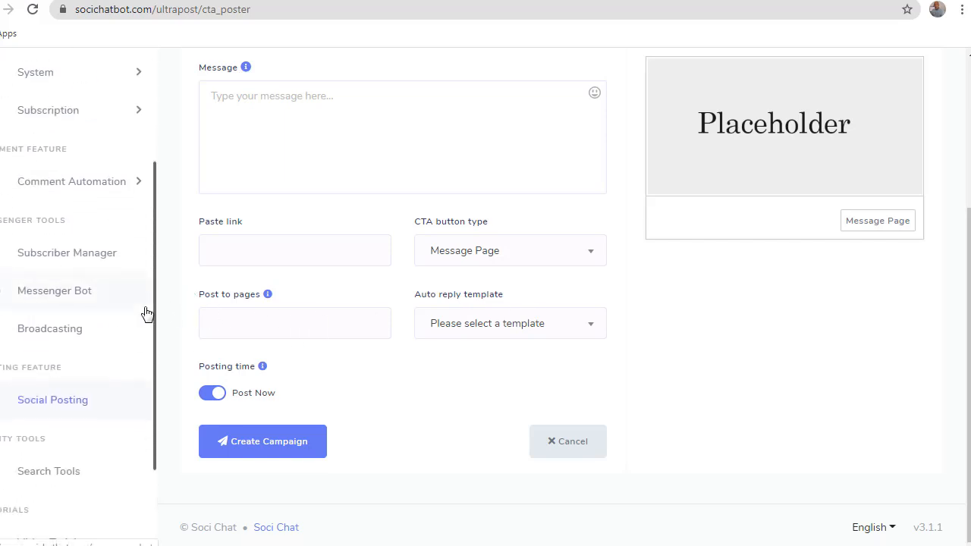
{"action": "scroll", "coordinate": [147, 312], "scroll_direction": "up", "scroll_amount": 1}
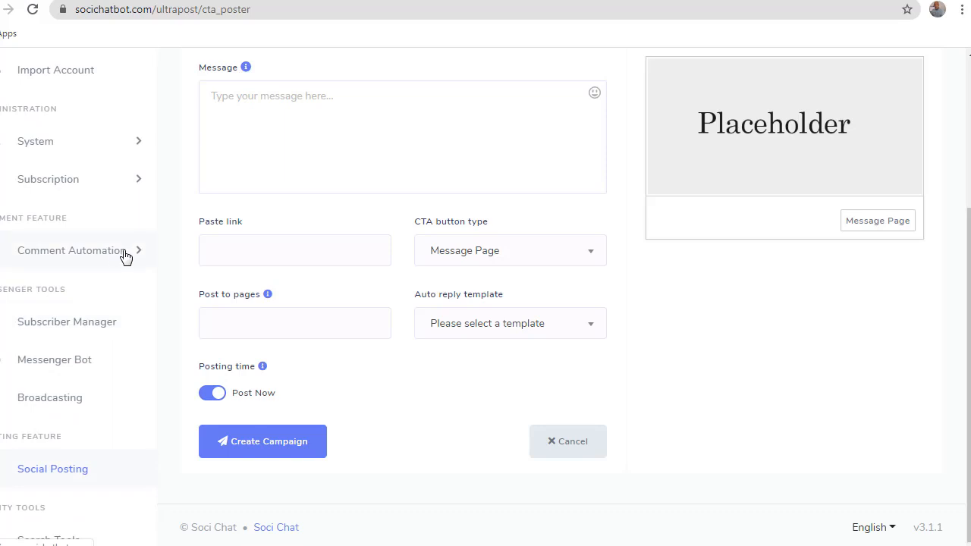
{"action": "left_click", "coordinate": [127, 256]}
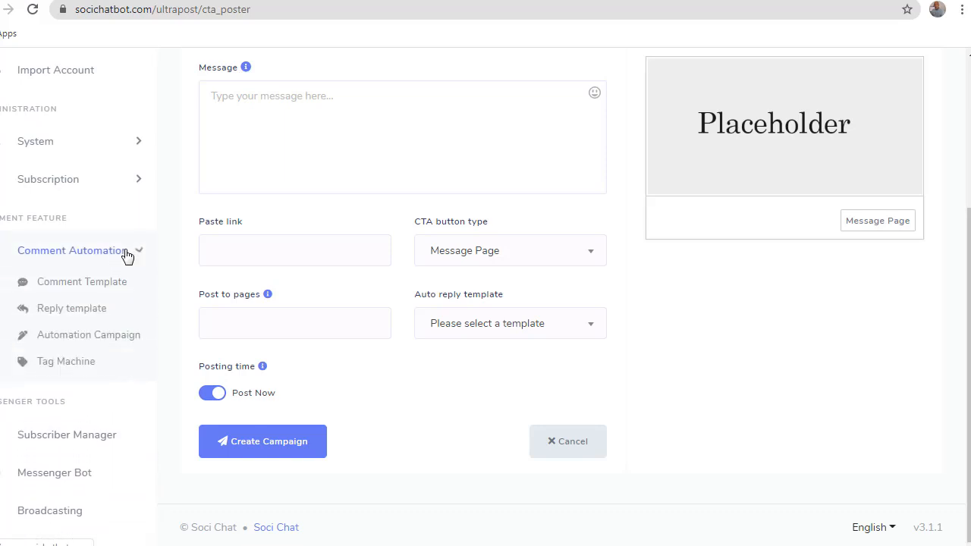
{"action": "left_click", "coordinate": [75, 309]}
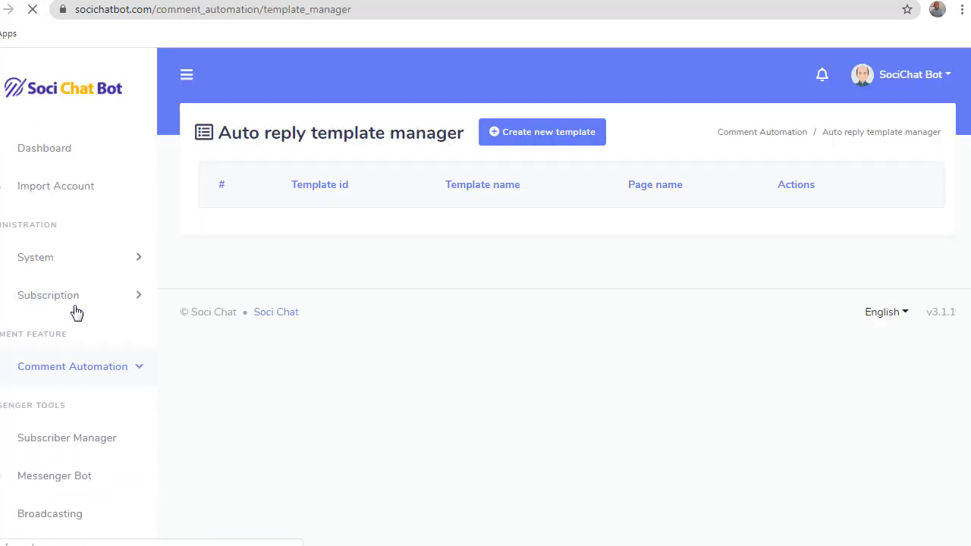
{"action": "left_click", "coordinate": [526, 144]}
Select the Soci Chat Bot page for auto-reply and review the comment reply options.
{"action": "left_click", "coordinate": [452, 173]}
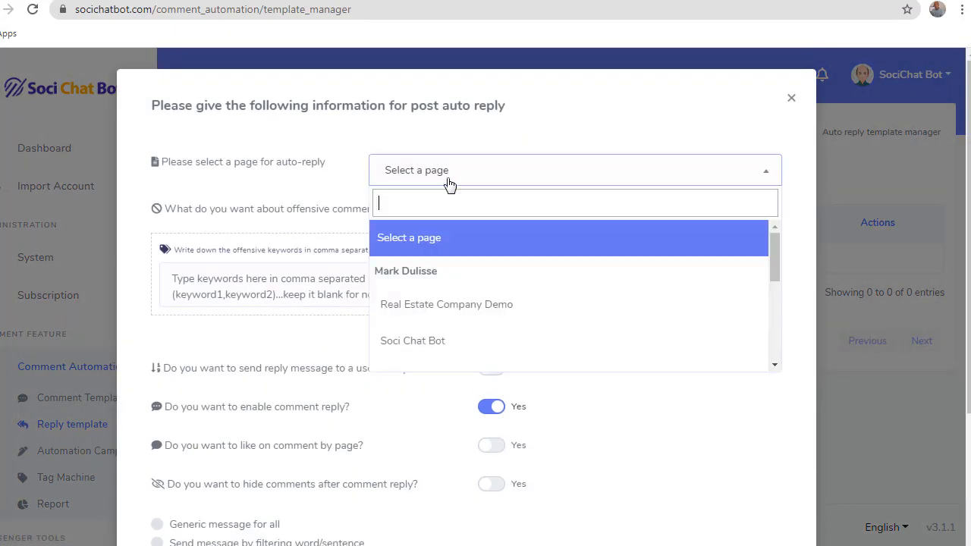
{"action": "left_click", "coordinate": [460, 334]}
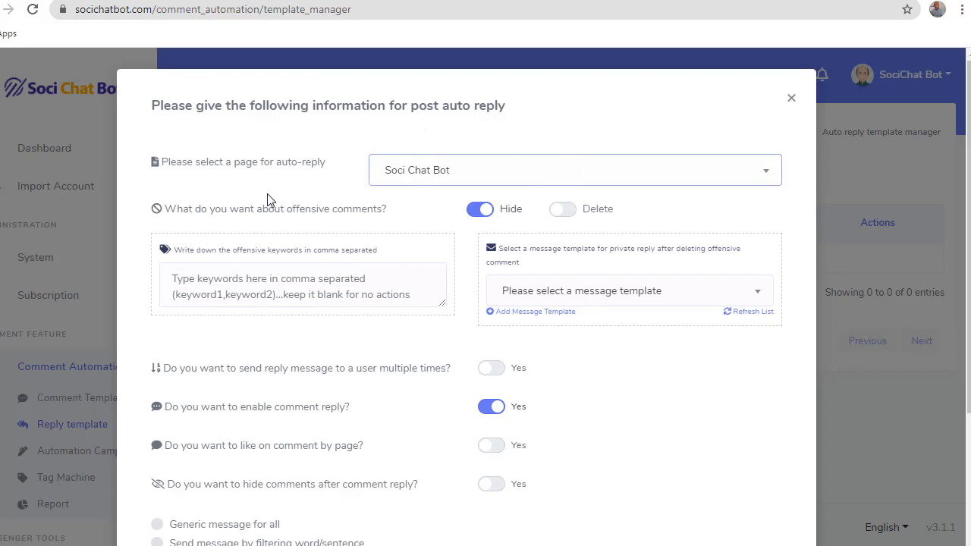
{"action": "scroll", "coordinate": [364, 334], "scroll_direction": "down", "scroll_amount": 3}
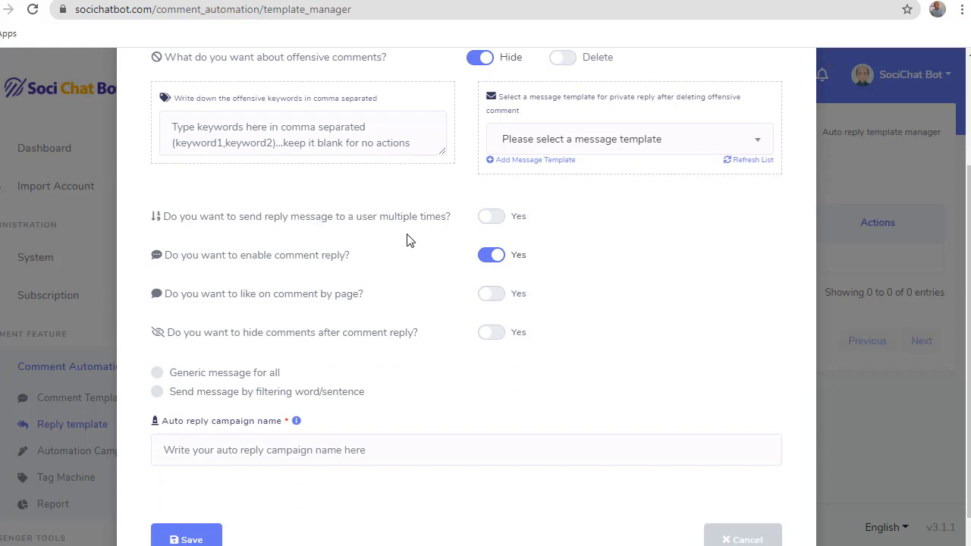
{"action": "left_click_drag", "start_coordinate": [226, 220], "coordinate": [280, 224]}
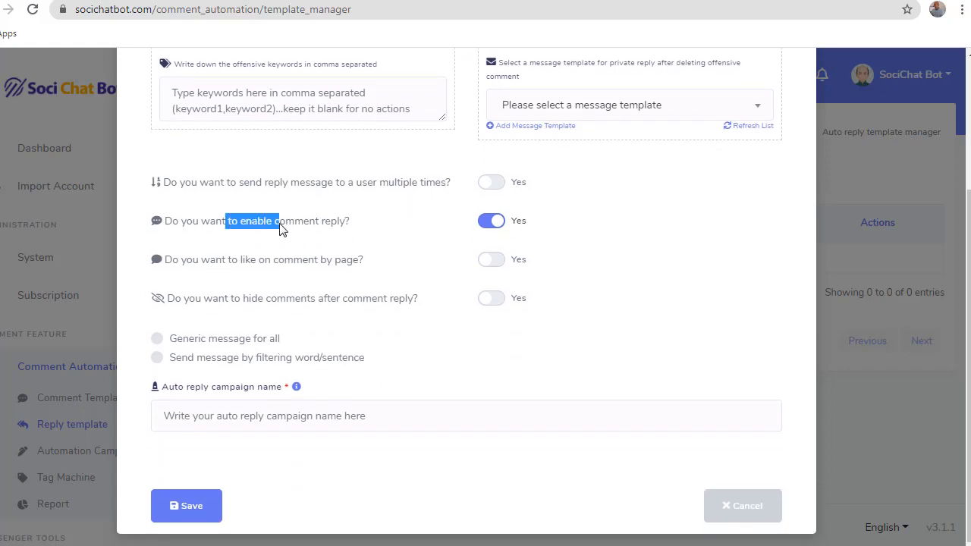
{"action": "left_click", "coordinate": [390, 266]}
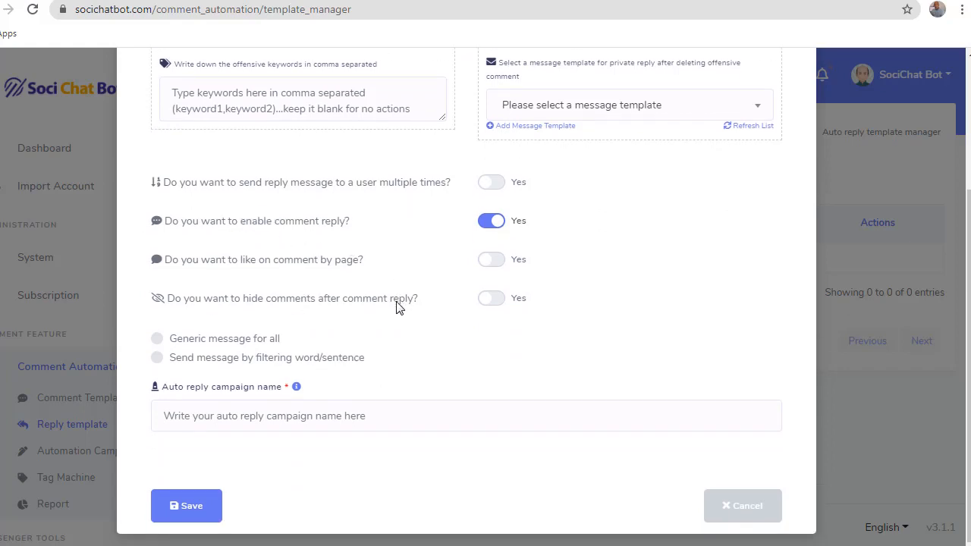
Choose a generic message for all and name the auto reply campaign "SociChat Post Demo".
{"action": "left_click", "coordinate": [157, 339]}
{"action": "scroll", "coordinate": [277, 345], "scroll_direction": "down", "scroll_amount": 3}
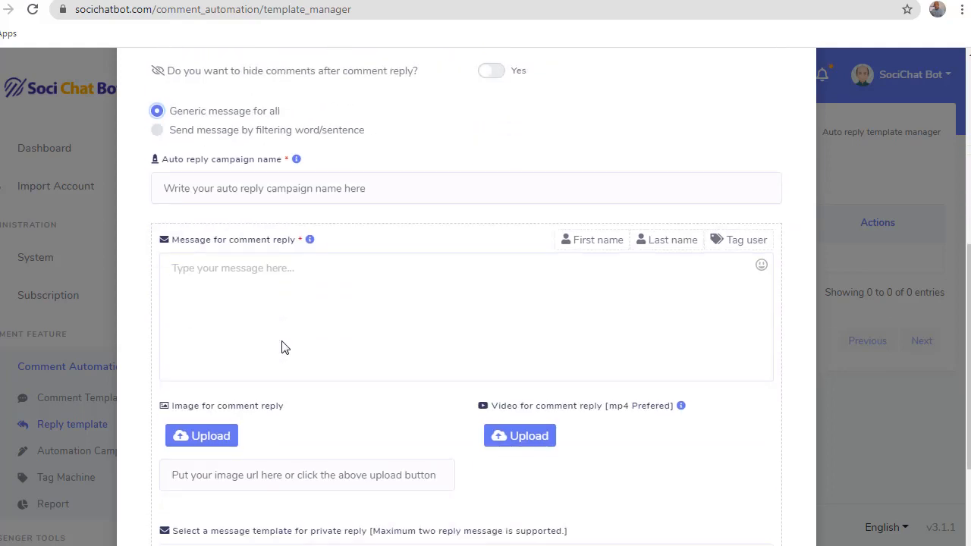
{"action": "left_click", "coordinate": [363, 192]}
{"action": "type", "text": "SociChat Post"}
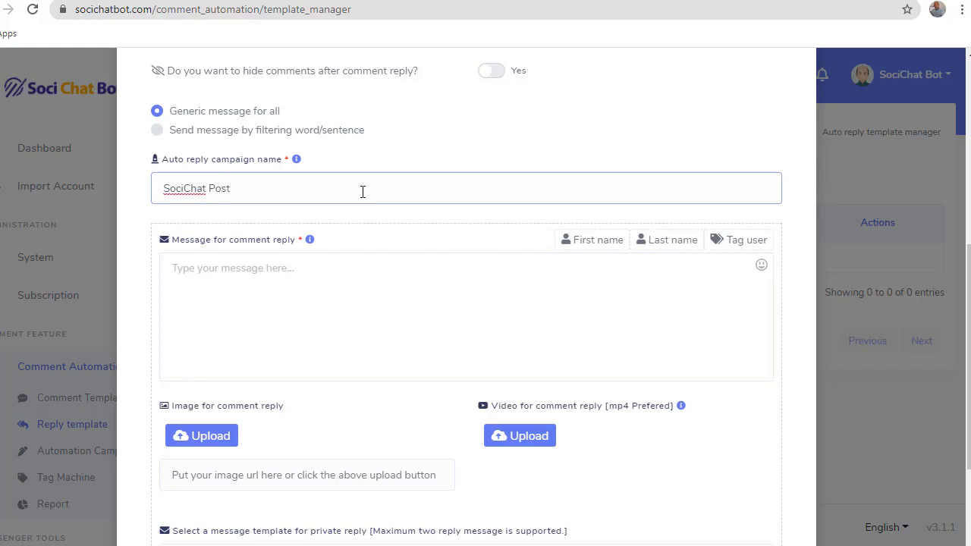
{"action": "type", "text": " Demo"}
Enter the comment reply message "Hey, thanks for the comment. I sent you a PM. :)" and review the image, video and private reply options.
{"action": "left_click", "coordinate": [331, 262]}
{"action": "type", "text": "Hey"}
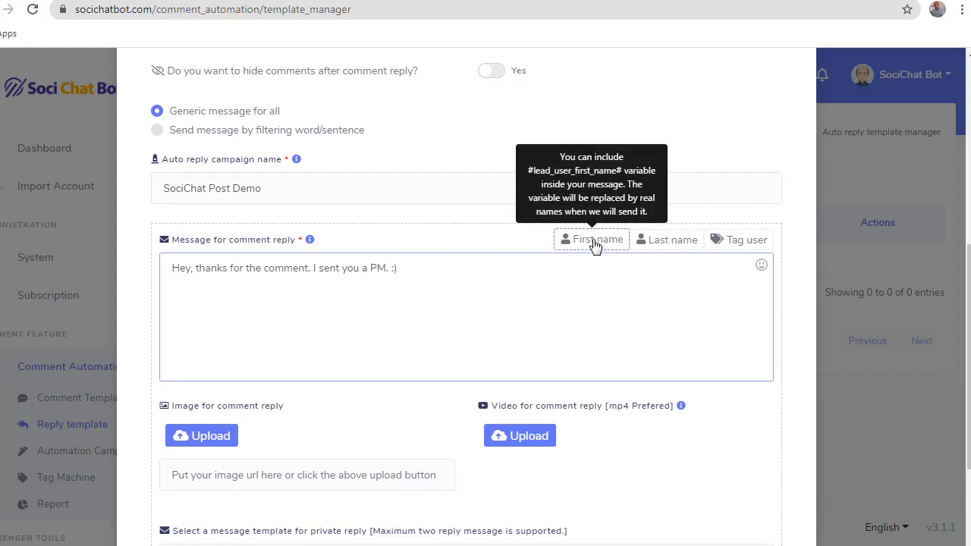
{"action": "scroll", "coordinate": [492, 320], "scroll_direction": "down", "scroll_amount": 2}
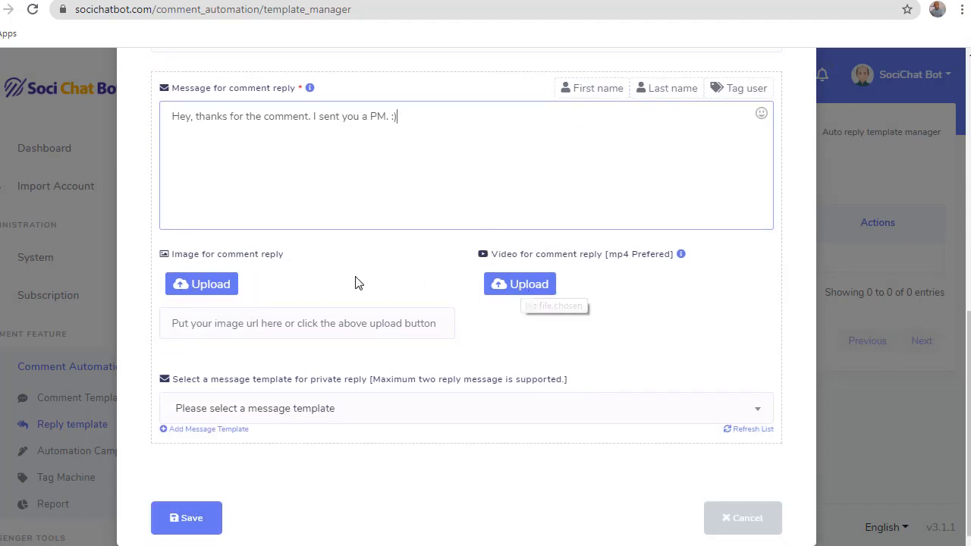
{"action": "scroll", "coordinate": [356, 277], "scroll_direction": "down", "scroll_amount": 1}
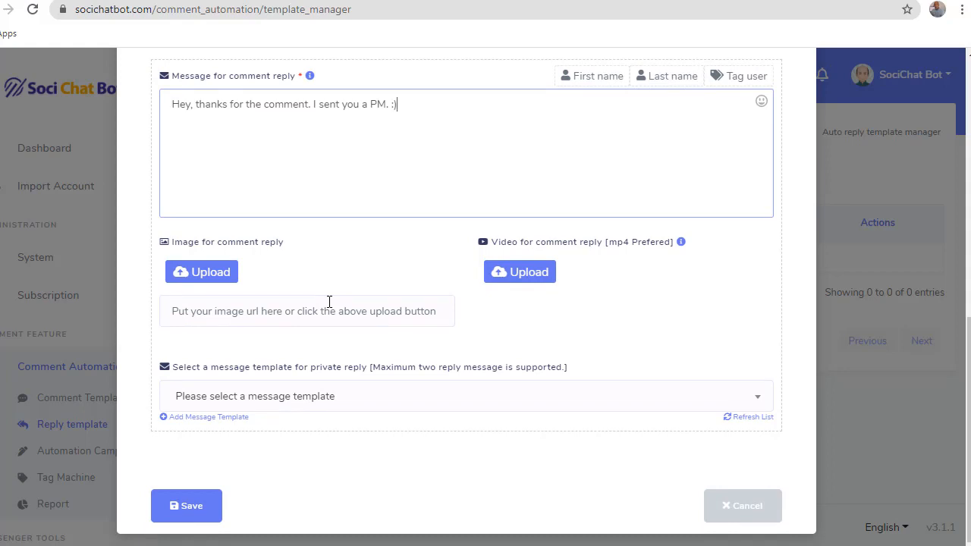
{"action": "left_click", "coordinate": [329, 302]}
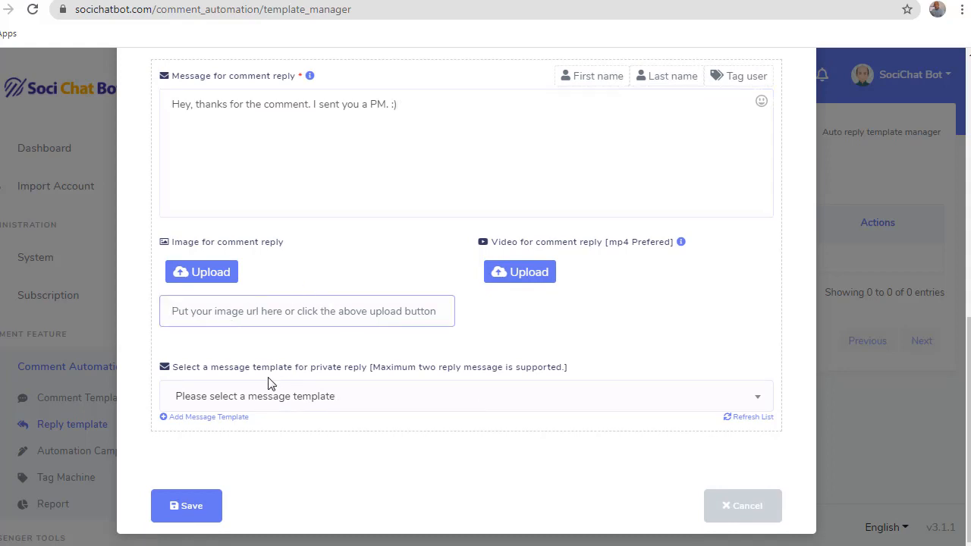
Select the "Welcome - Salespage" message template for the private reply and check the limit on reply messages.
{"action": "double_click", "coordinate": [326, 371]}
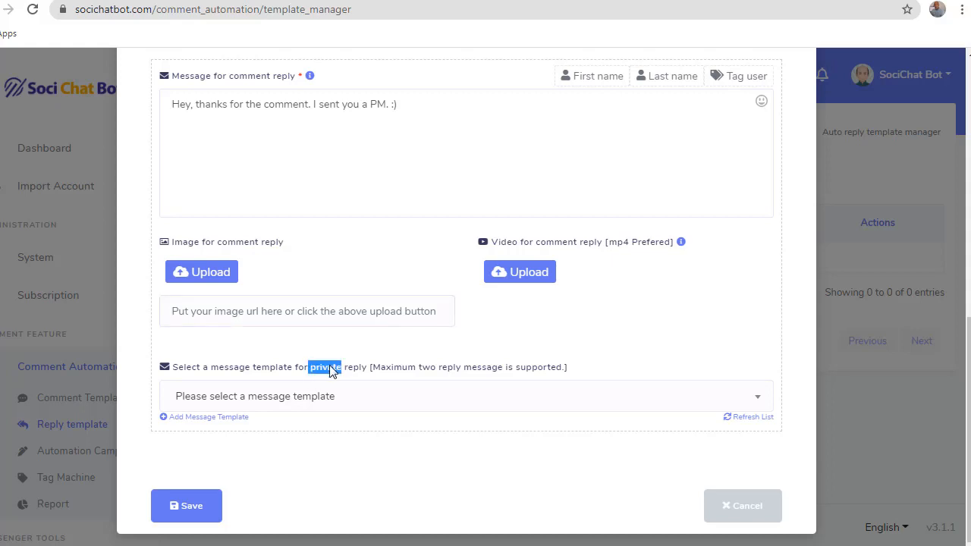
{"action": "left_click", "coordinate": [383, 392]}
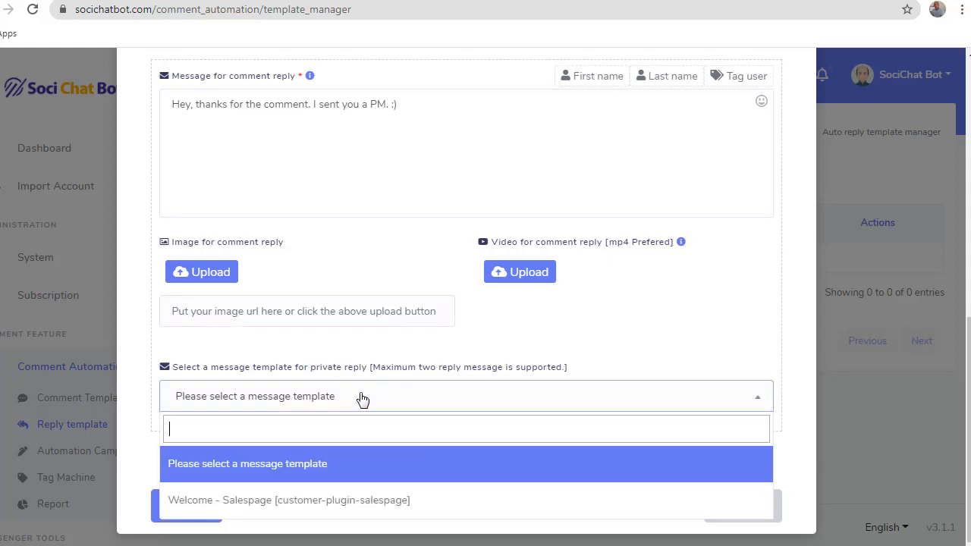
{"action": "left_click", "coordinate": [332, 502]}
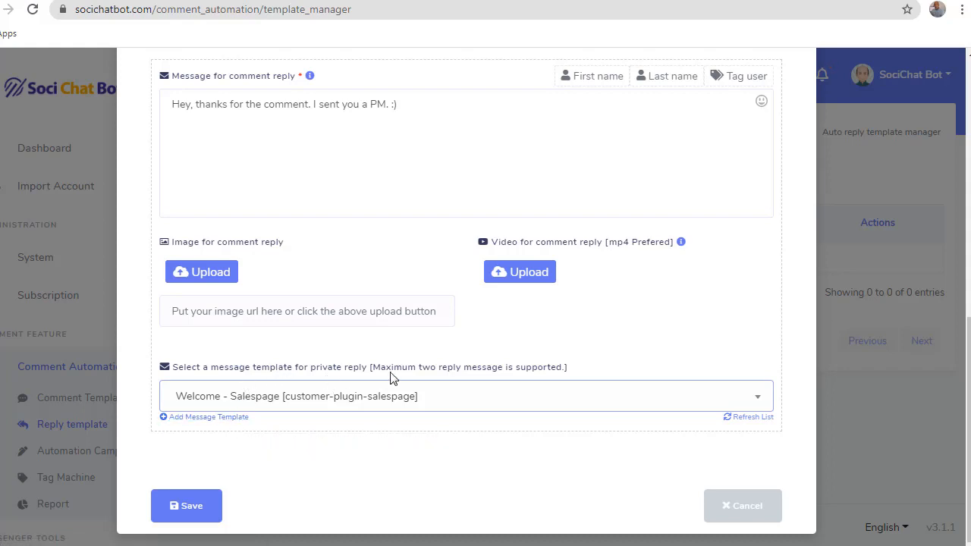
{"action": "left_click_drag", "start_coordinate": [416, 375], "coordinate": [483, 370]}
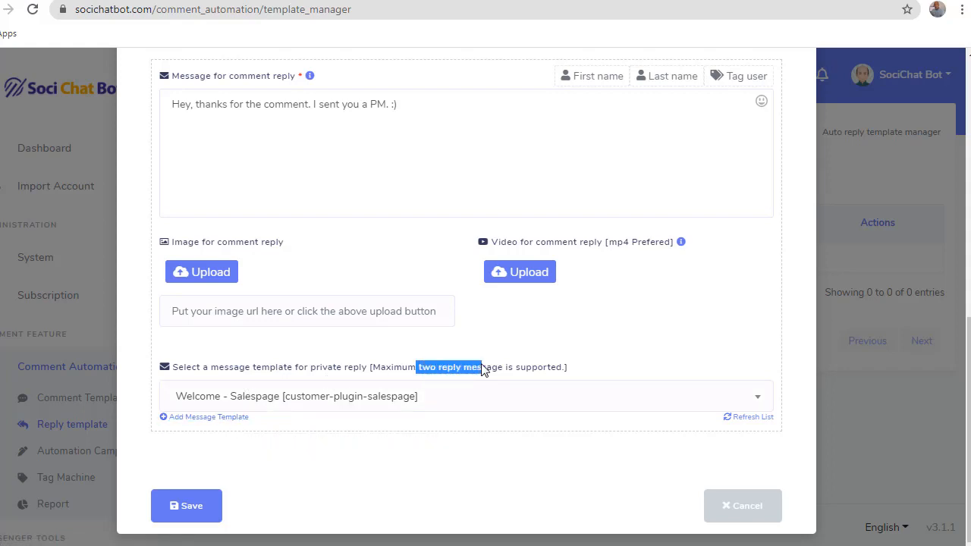
{"action": "left_click", "coordinate": [397, 462]}
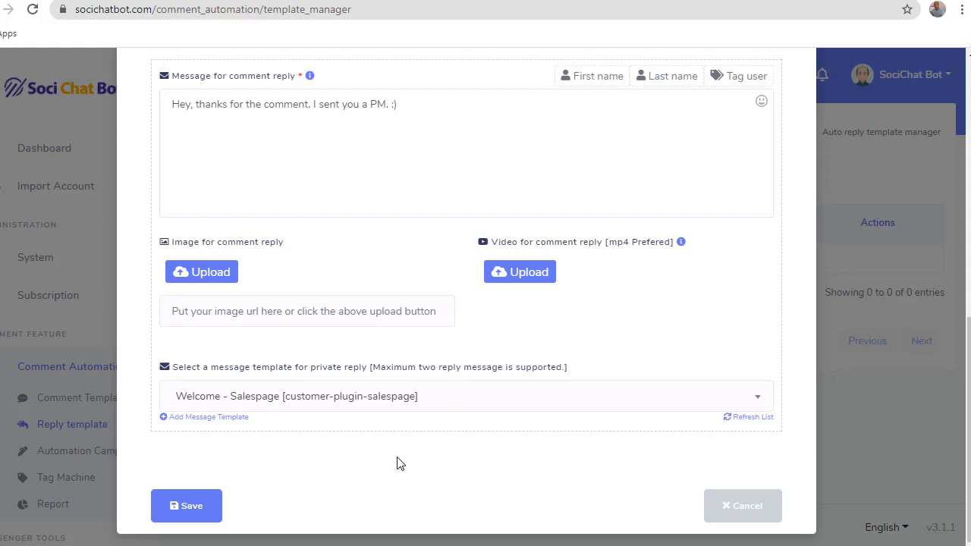
Add a new message template named "Private Reply" with the postback id "private-reply-socichatbot".
{"action": "left_click", "coordinate": [196, 418]}
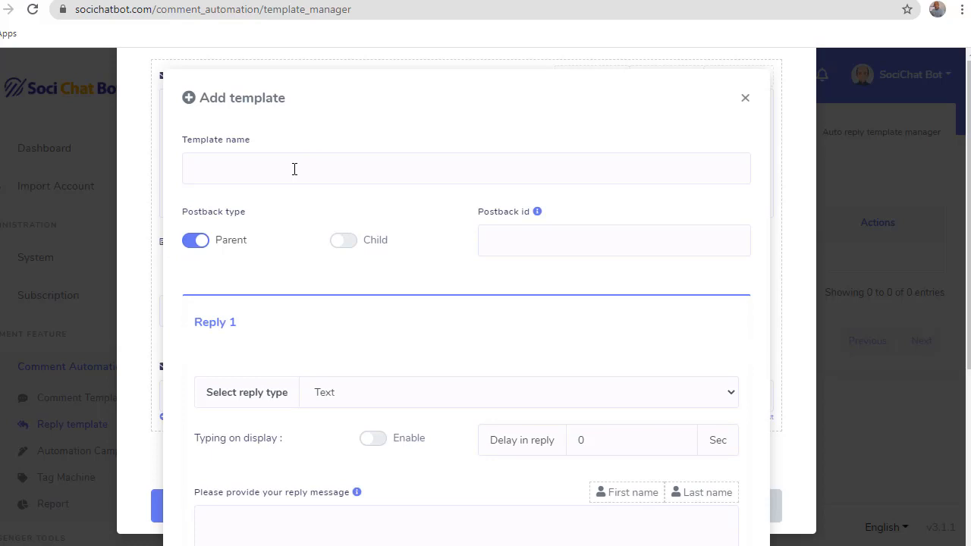
{"action": "left_click", "coordinate": [291, 169]}
{"action": "type", "text": "Private Reply"}
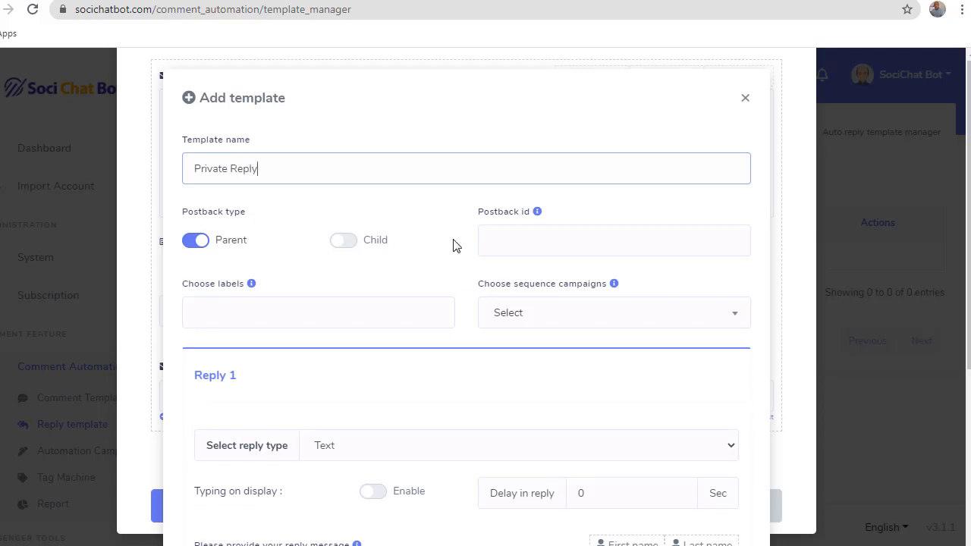
{"action": "left_click", "coordinate": [493, 238]}
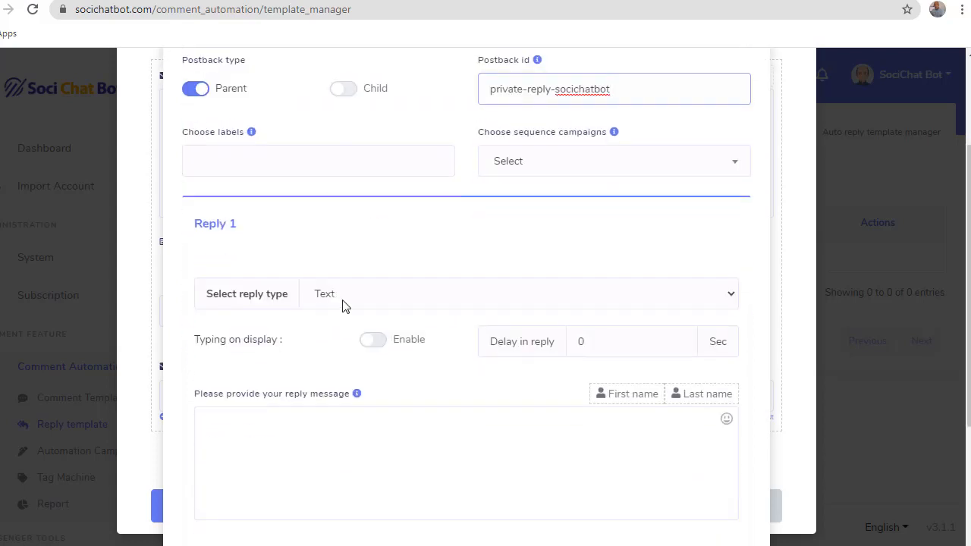
Review the reply types, keep Reply 1 as Text, and enable its typing display with a 2-second delay.
{"action": "left_click", "coordinate": [342, 304]}
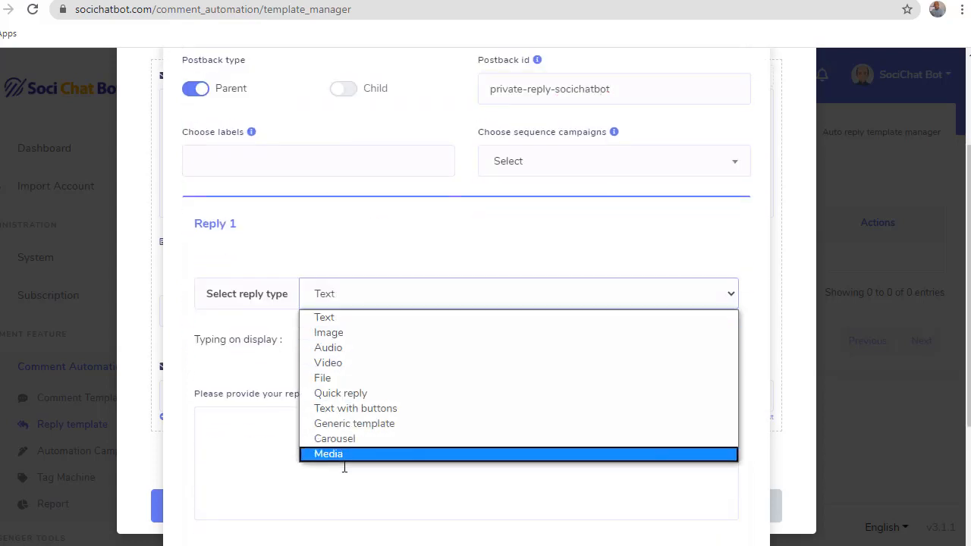
{"action": "left_click", "coordinate": [370, 266]}
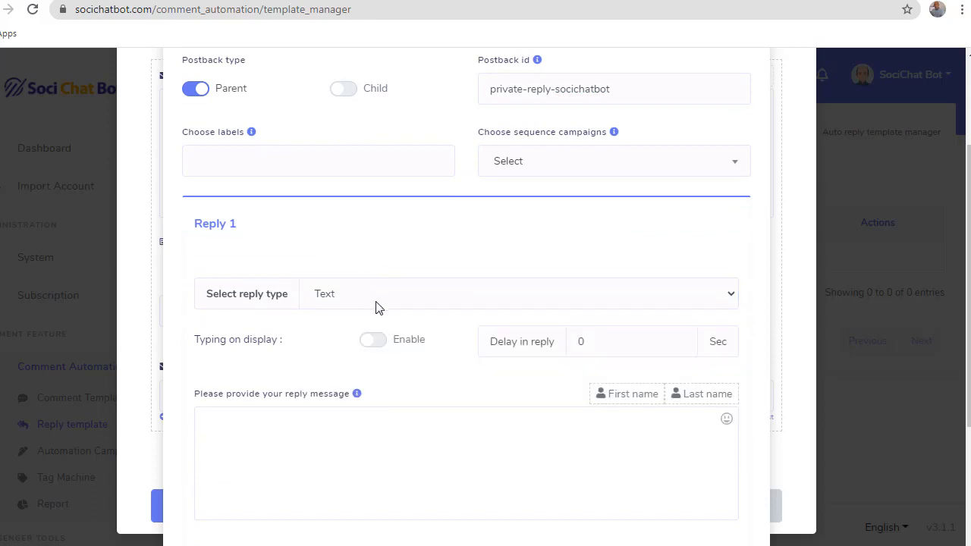
{"action": "left_click", "coordinate": [383, 341]}
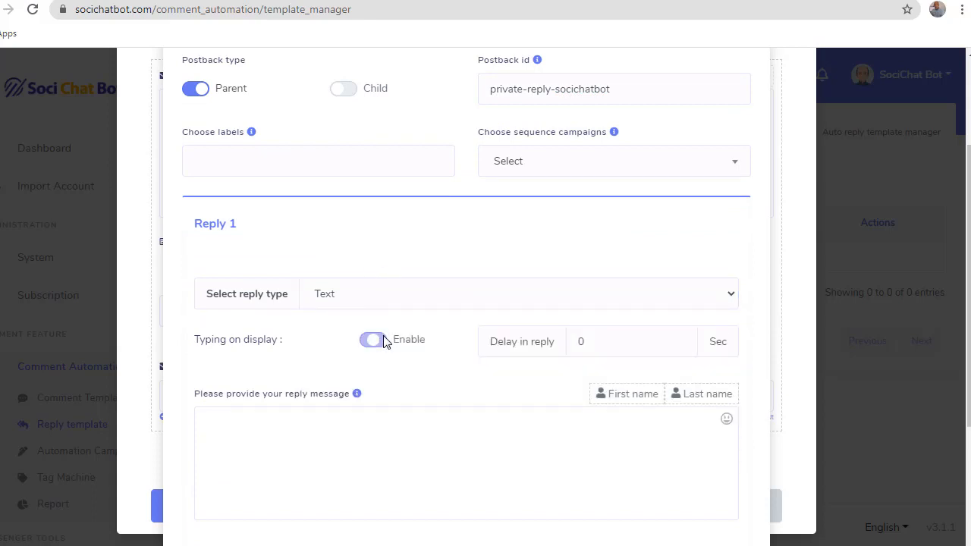
{"action": "left_click", "coordinate": [549, 345]}
{"action": "type", "text": "2"}
Write Reply 1 as "Hey #LEAD_USER_FIRST_NAME#, thanks for the comment on my post. I got something cool to show you. And it's free.".
{"action": "left_click", "coordinate": [455, 418]}
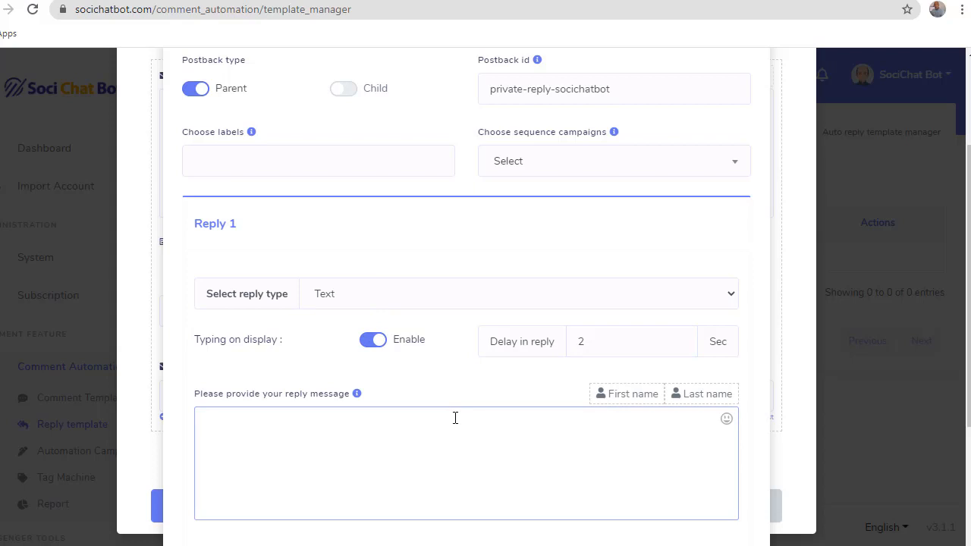
{"action": "type", "text": "Hey"}
{"action": "left_click", "coordinate": [614, 394]}
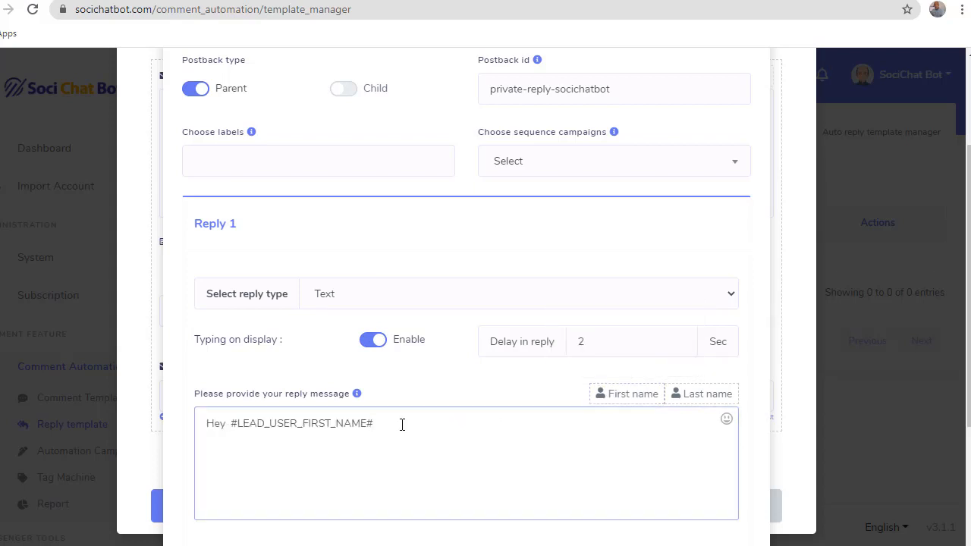
{"action": "type", "text": ", thanks for the comment on my"}
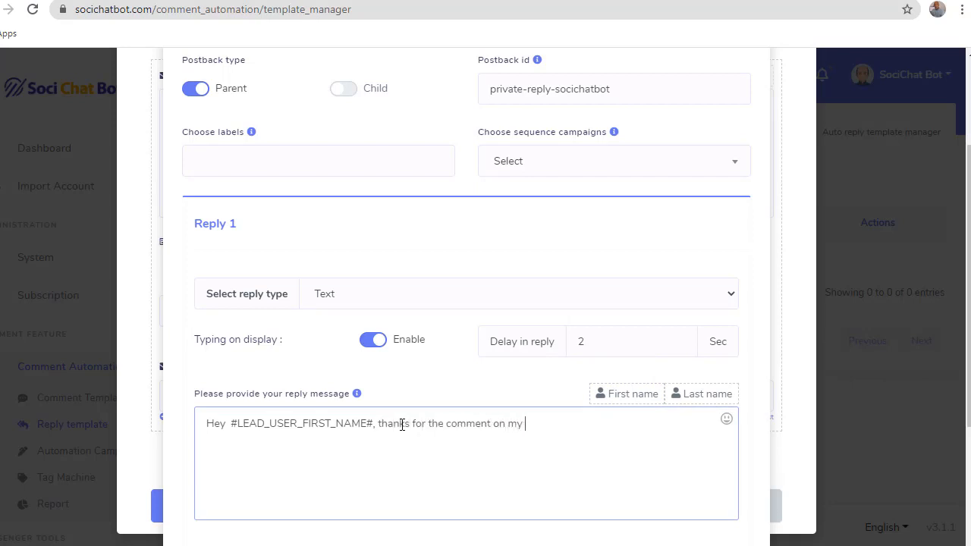
{"action": "type", "text": " post. I got something cool"}
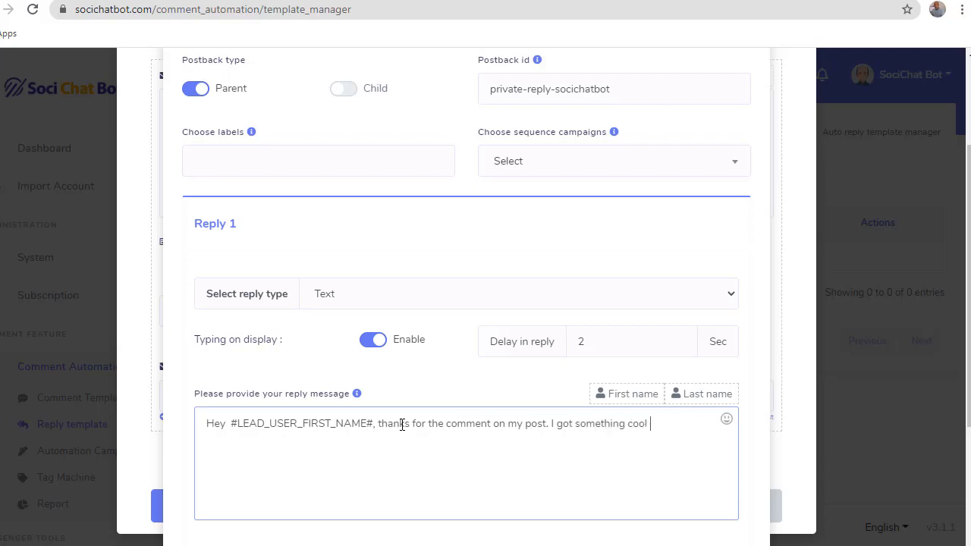
{"action": "type", "text": " to show you. And it's free."}
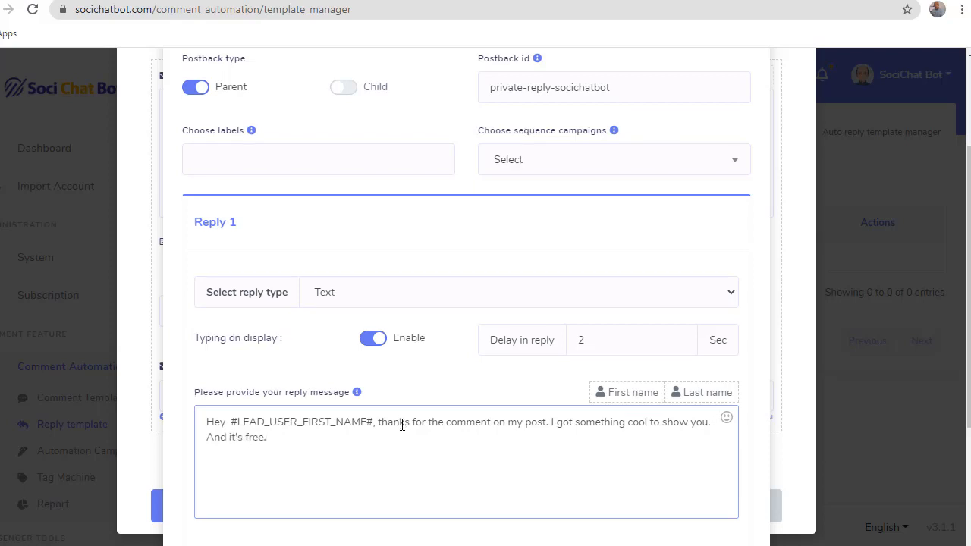
Add a second reply of type Text with buttons and enable its typing display with a 2-second delay.
{"action": "scroll", "coordinate": [402, 423], "scroll_direction": "down", "scroll_amount": 3}
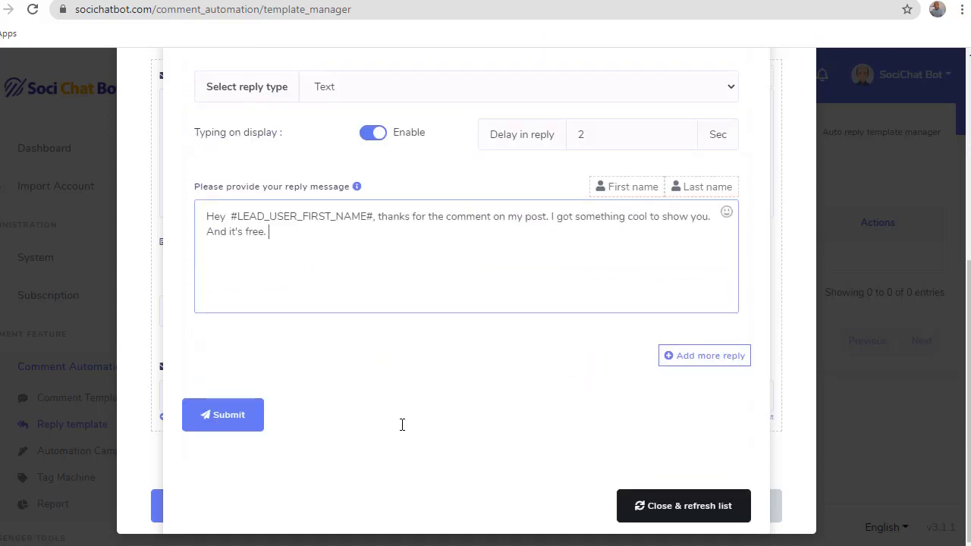
{"action": "left_click", "coordinate": [683, 362]}
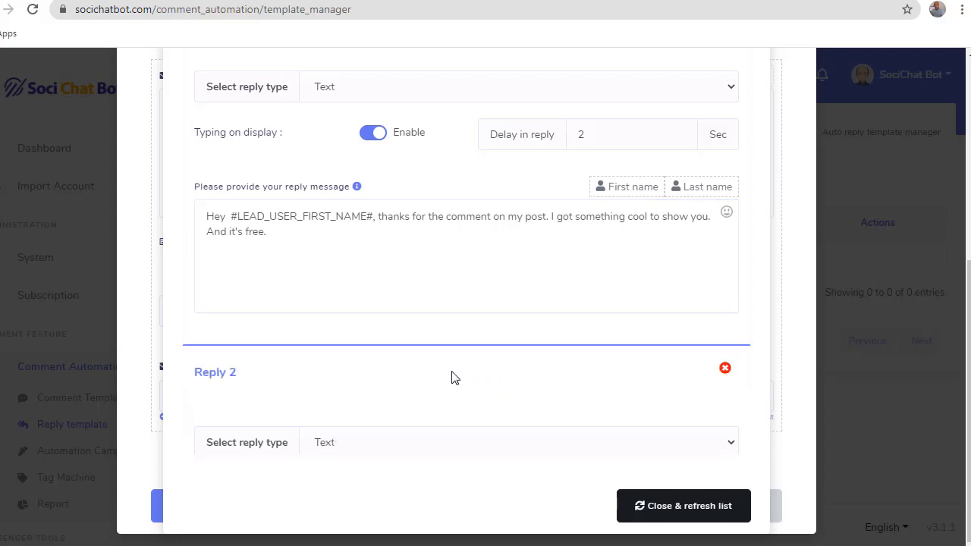
{"action": "scroll", "coordinate": [357, 383], "scroll_direction": "down", "scroll_amount": 1}
{"action": "left_click", "coordinate": [364, 372]}
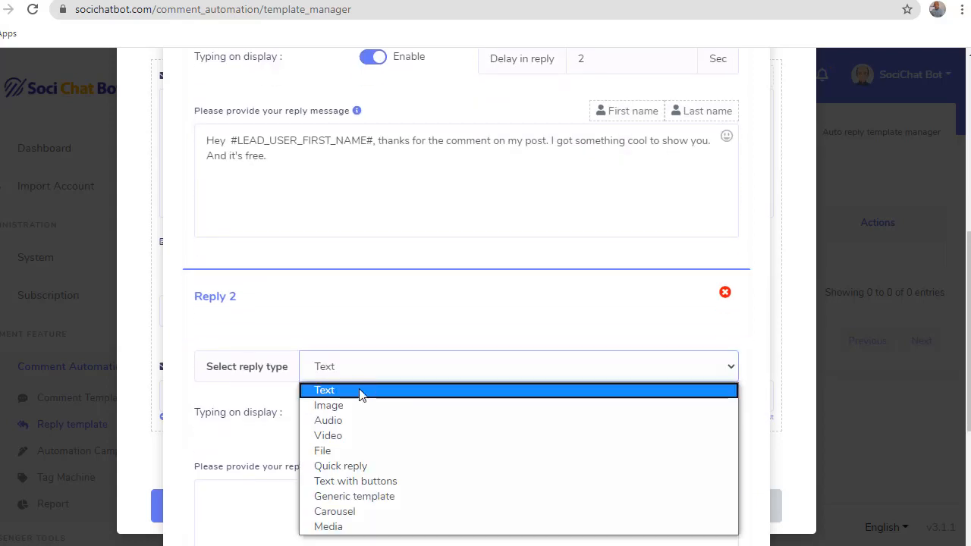
{"action": "left_click", "coordinate": [377, 482]}
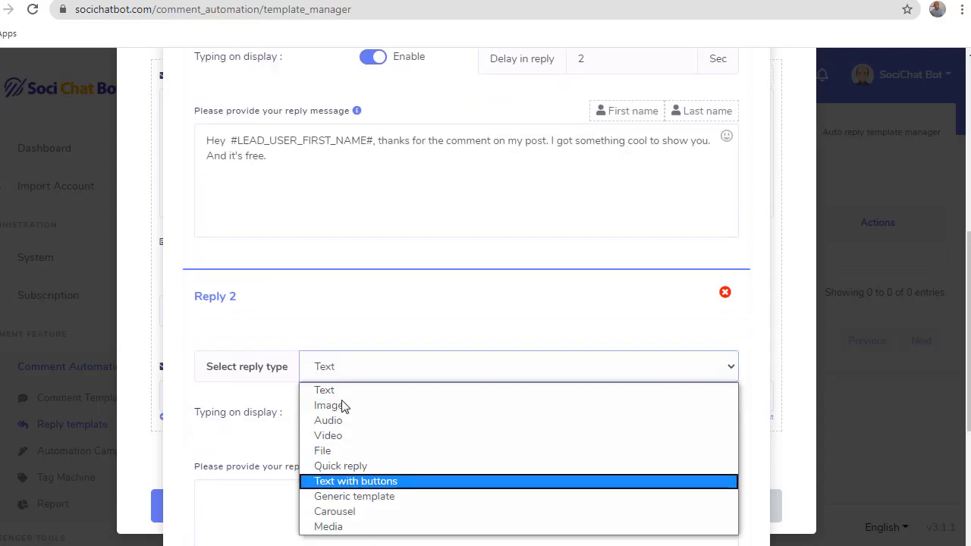
{"action": "scroll", "coordinate": [341, 403], "scroll_direction": "down", "scroll_amount": 2}
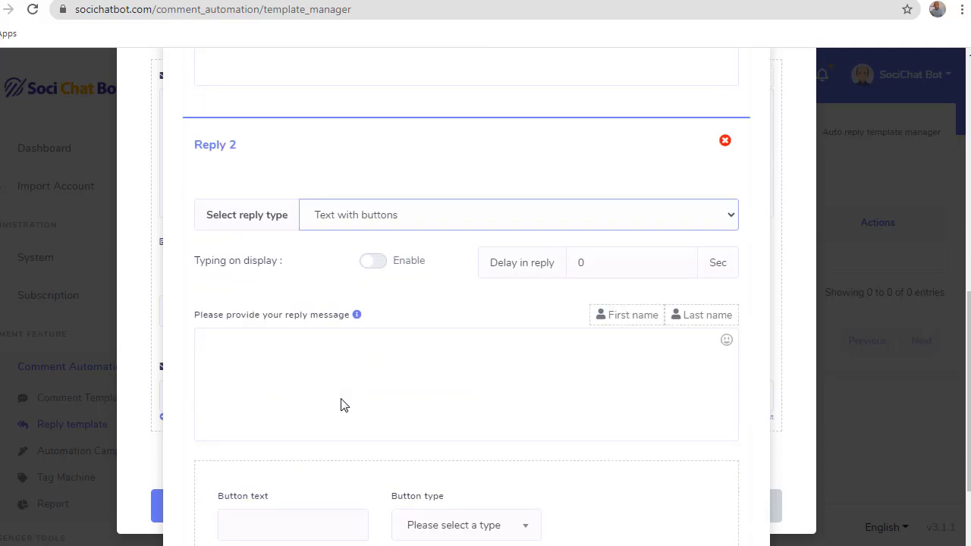
{"action": "left_click", "coordinate": [379, 266]}
{"action": "left_click", "coordinate": [560, 268]}
{"action": "type", "text": "2"}
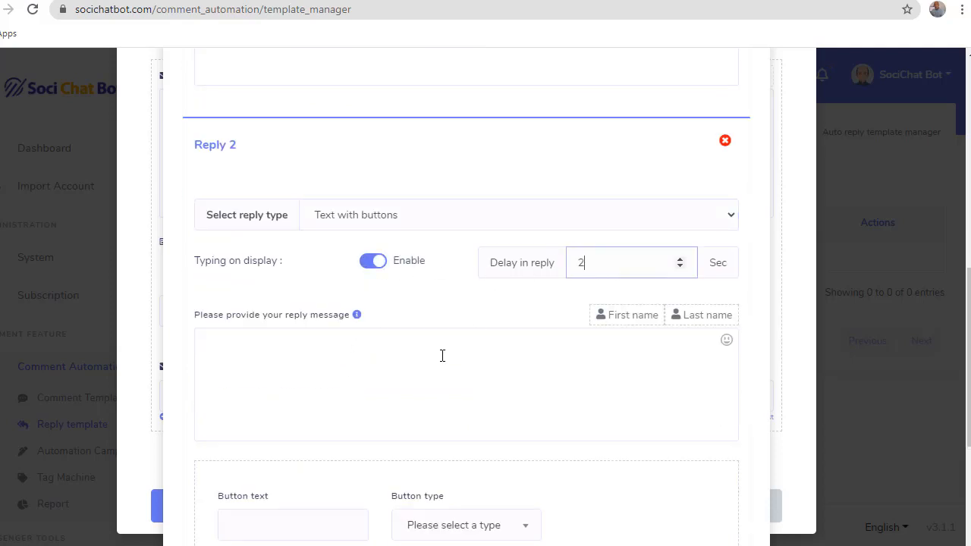
Begin Reply 2's message with "Check out my SociChatBot, and there is a FREE version that you can get started with right".
{"action": "left_click", "coordinate": [442, 355]}
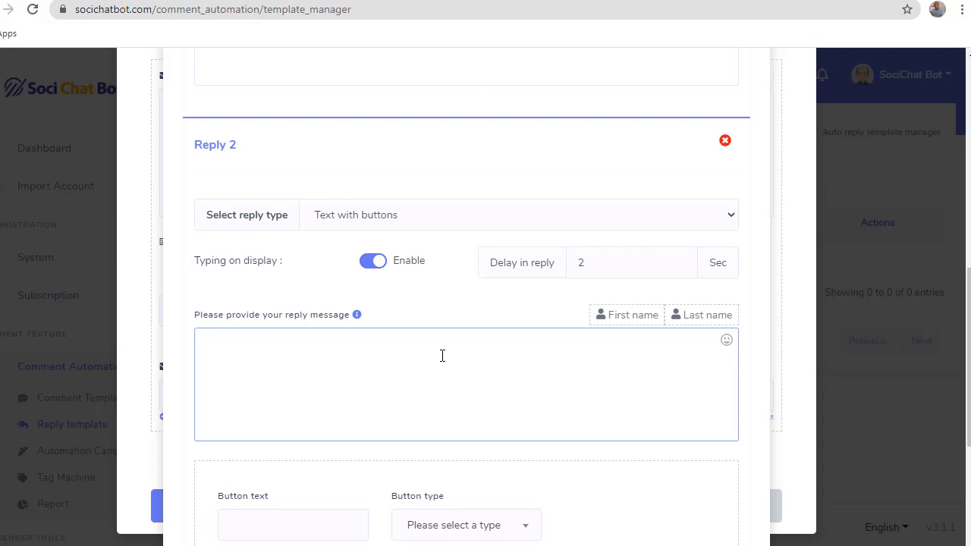
{"action": "type", "text": "Check out my SociCh"}
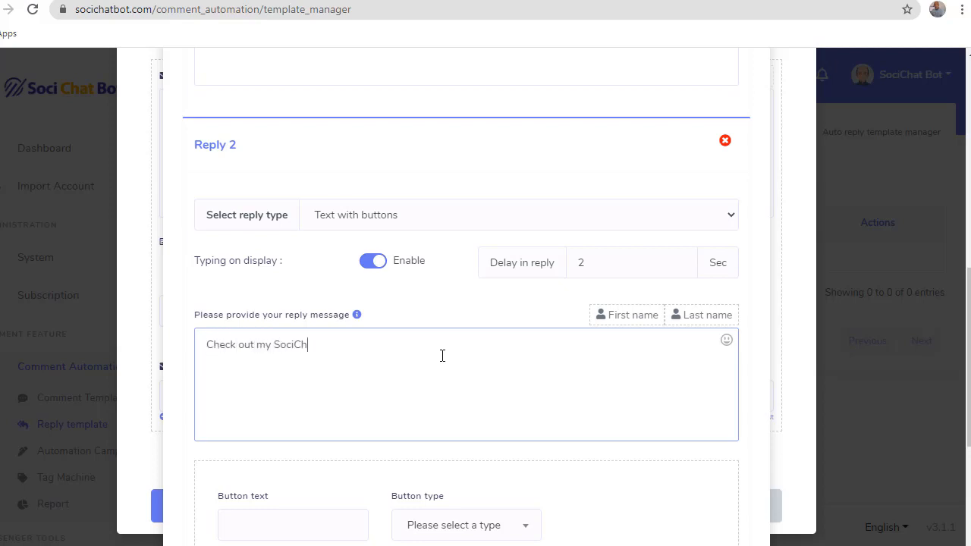
{"action": "type", "text": "atBot,  and there is a FREE versio"}
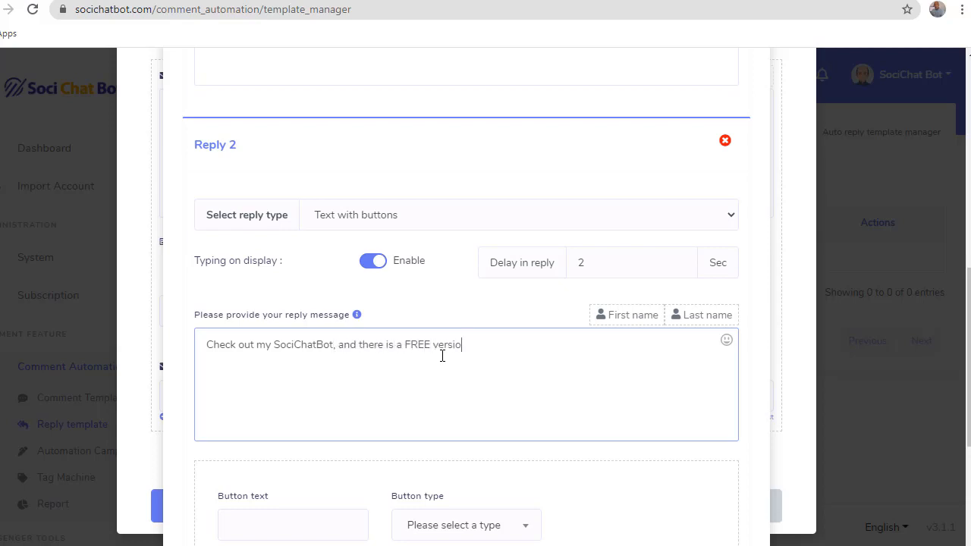
{"action": "type", "text": "n that ou can"}
{"action": "key", "text": "BackSpace"}
{"action": "key", "text": "BackSpace"}
{"action": "key", "text": "BackSpace"}
{"action": "key", "text": "BackSpace"}
{"action": "type", "text": "you can get sstatrright "}
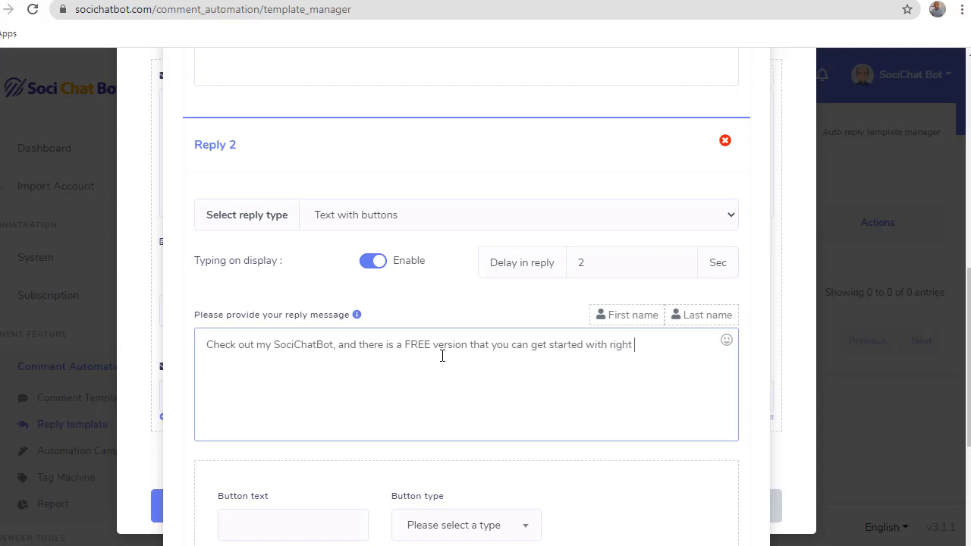
Complete Reply 2's message with "away. Check it out. Let me know if you have any questions. :)".
{"action": "type", "text": "away. Check it out. Let me kno"}
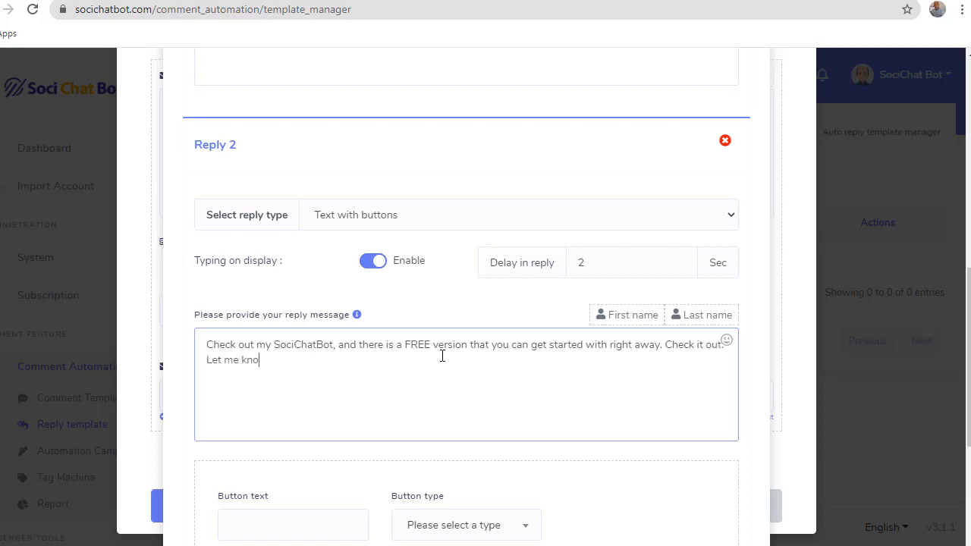
{"action": "type", "text": "w if ou have"}
{"action": "key", "text": "BackSpace"}
{"action": "key", "text": "BackSpace"}
{"action": "key", "text": "BackSpace"}
{"action": "key", "text": "BackSpace"}
{"action": "key", "text": "BackSpace"}
{"action": "key", "text": "BackSpace"}
{"action": "type", "text": "you have any questions. :)"}
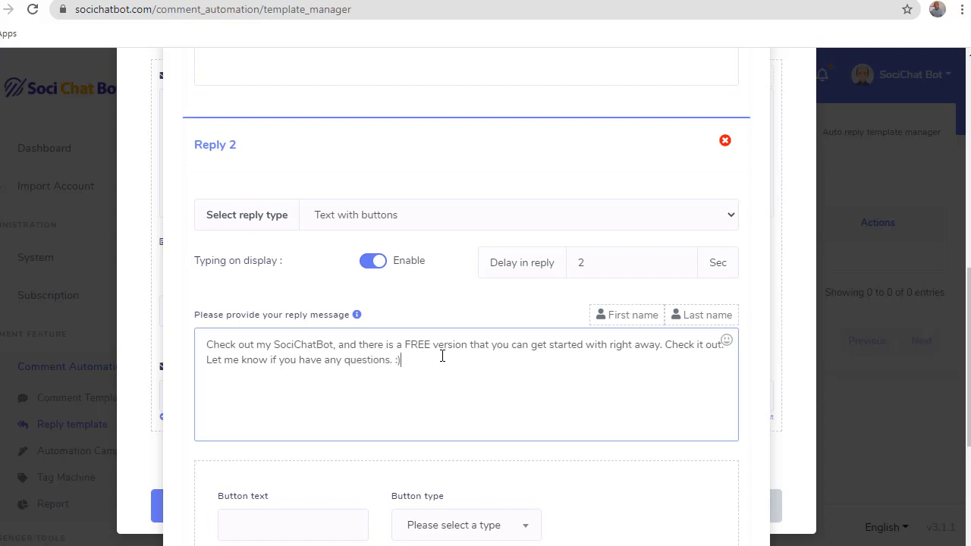
{"action": "scroll", "coordinate": [442, 356], "scroll_direction": "down", "scroll_amount": 2}
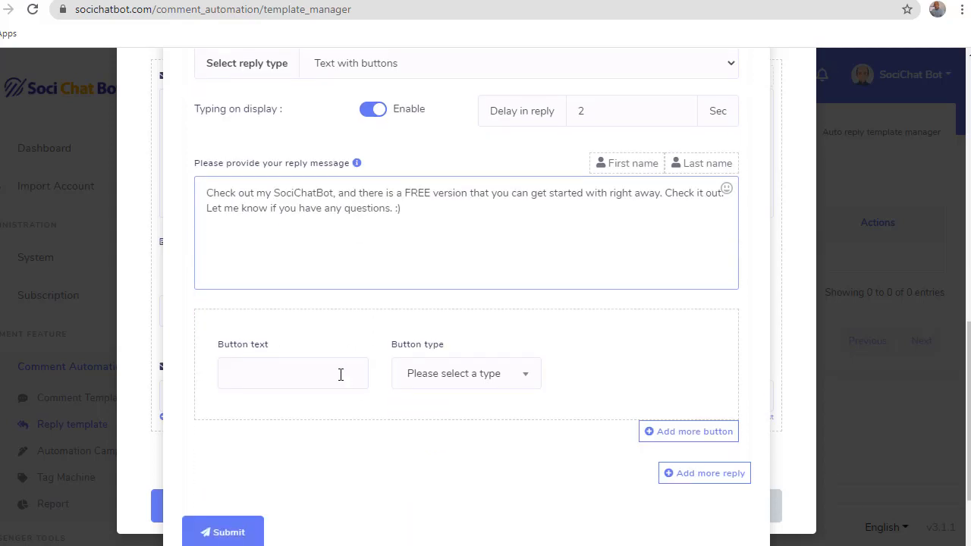
{"action": "left_click", "coordinate": [341, 375]}
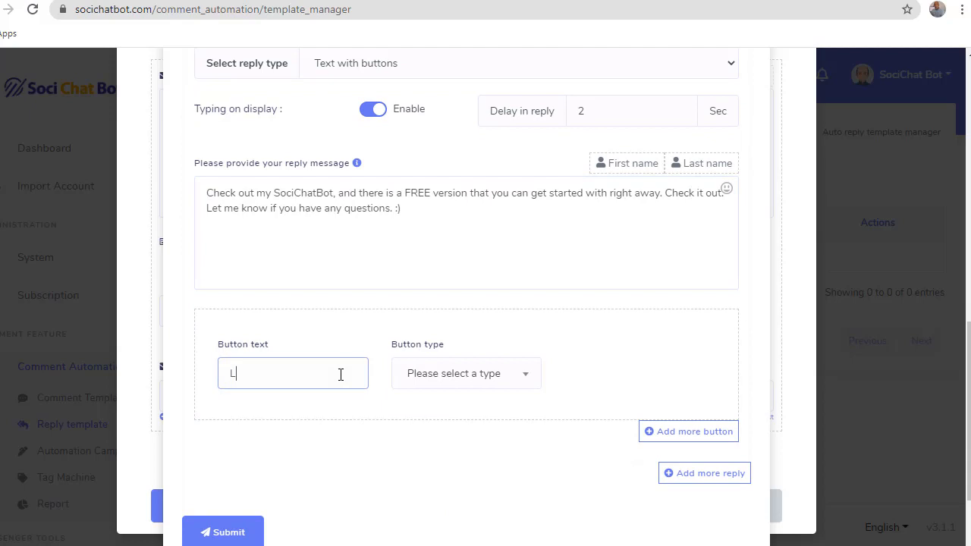
{"action": "type", "text": "Get Started Free"}
{"action": "left_click", "coordinate": [416, 373]}
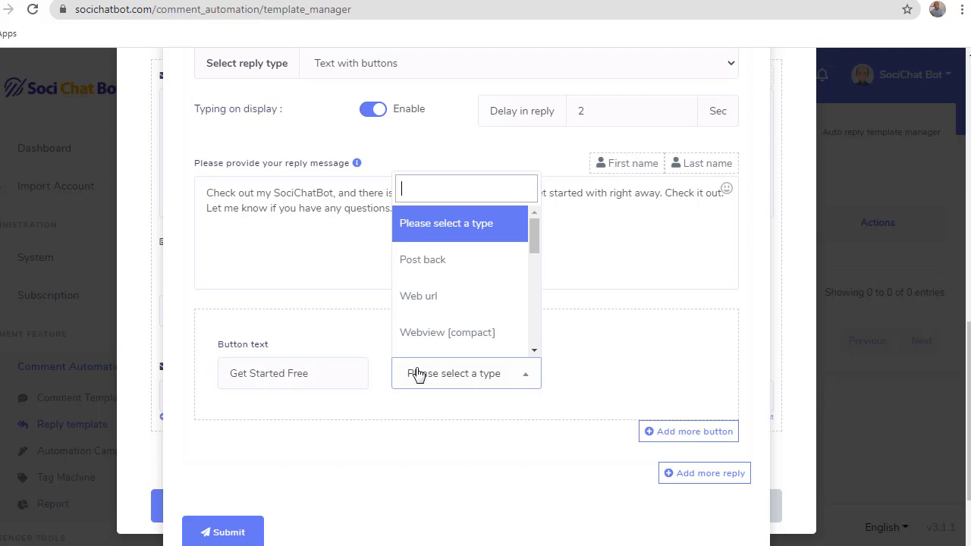
{"action": "left_click", "coordinate": [444, 296]}
{"action": "left_click", "coordinate": [599, 365]}
{"action": "type", "text": "htt"}
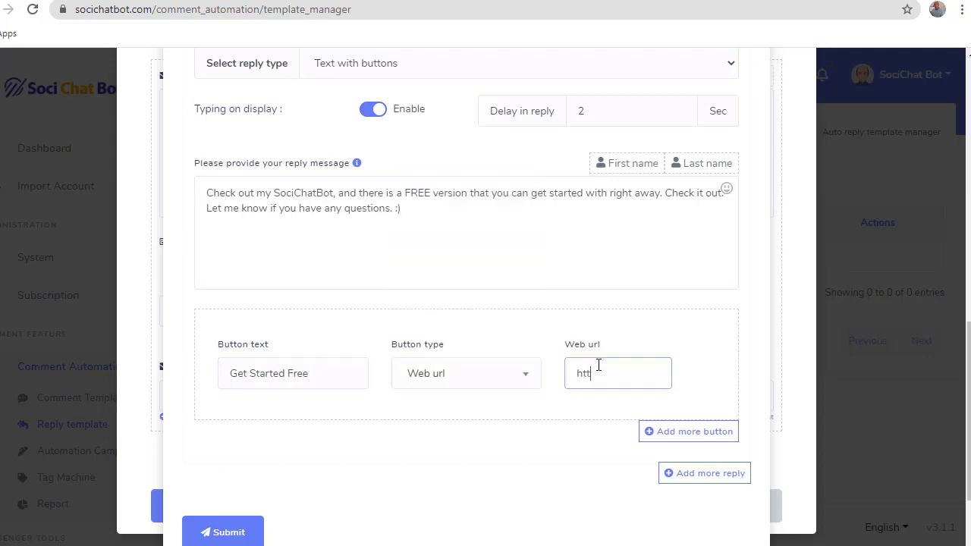
{"action": "type", "text": "ps://socichatbot.com/"}
{"action": "type", "text": "home"}
{"action": "type", "text": "/"}
{"action": "type", "text": "login"}
Submit the Private Reply template, return to the auto-reply form with the list refreshed, and save the auto-reply template.
{"action": "scroll", "coordinate": [515, 450], "scroll_direction": "down", "scroll_amount": 1}
{"action": "left_click", "coordinate": [258, 457]}
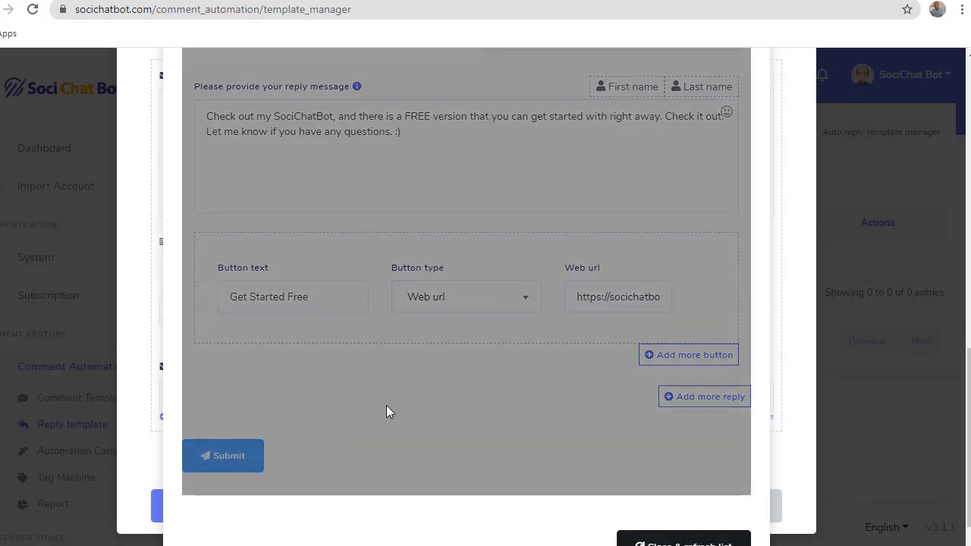
{"action": "scroll", "coordinate": [386, 405], "scroll_direction": "down", "scroll_amount": 1}
{"action": "left_click", "coordinate": [639, 505]}
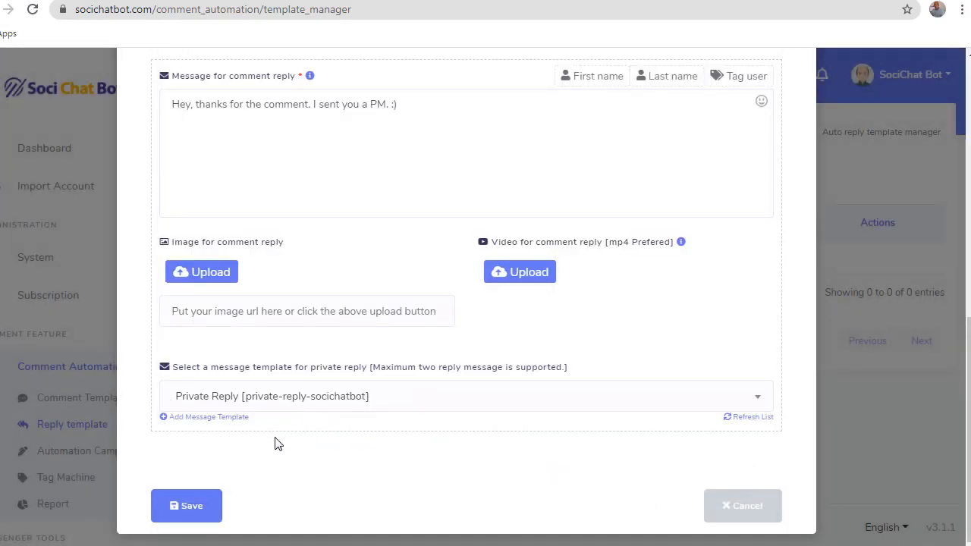
{"action": "left_click", "coordinate": [203, 500]}
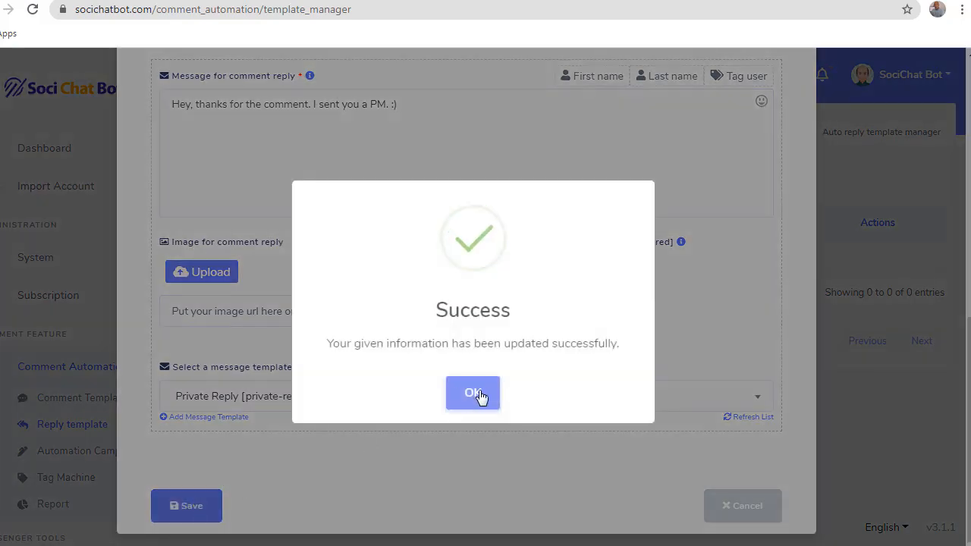
Dismiss the success message and start a new CTA post from the Facebook Poster's CTA campaign list.
{"action": "left_click", "coordinate": [478, 393]}
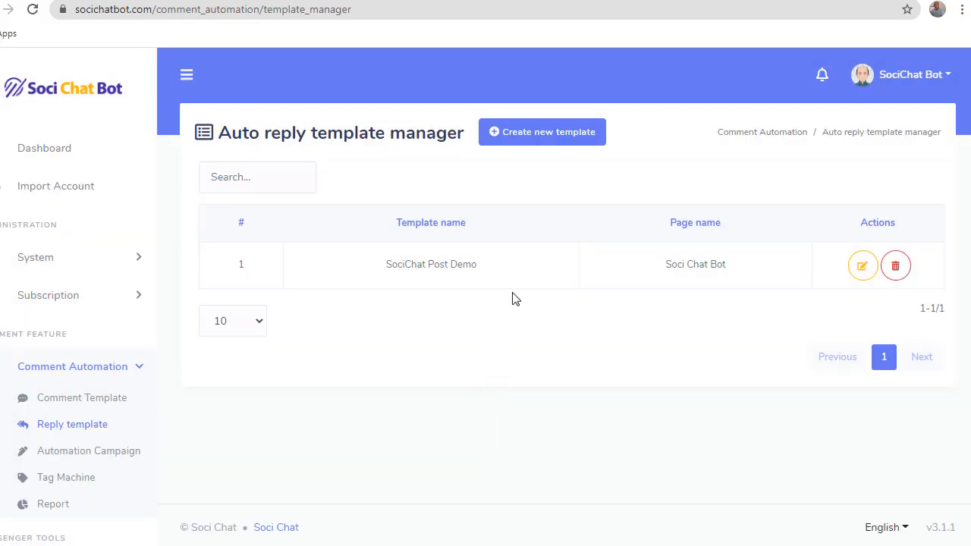
{"action": "scroll", "coordinate": [144, 358], "scroll_direction": "down", "scroll_amount": 3}
{"action": "scroll", "coordinate": [139, 356], "scroll_direction": "down", "scroll_amount": 3}
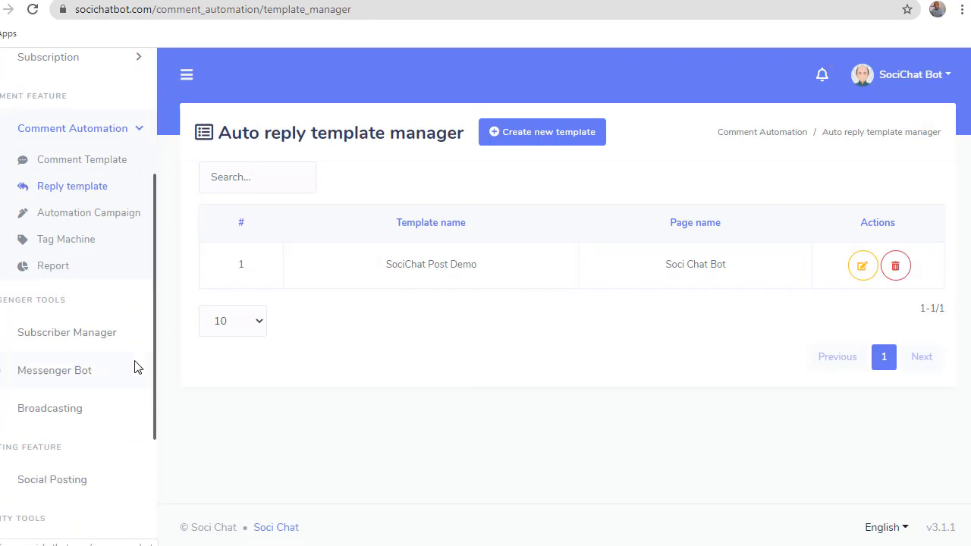
{"action": "left_click", "coordinate": [68, 317]}
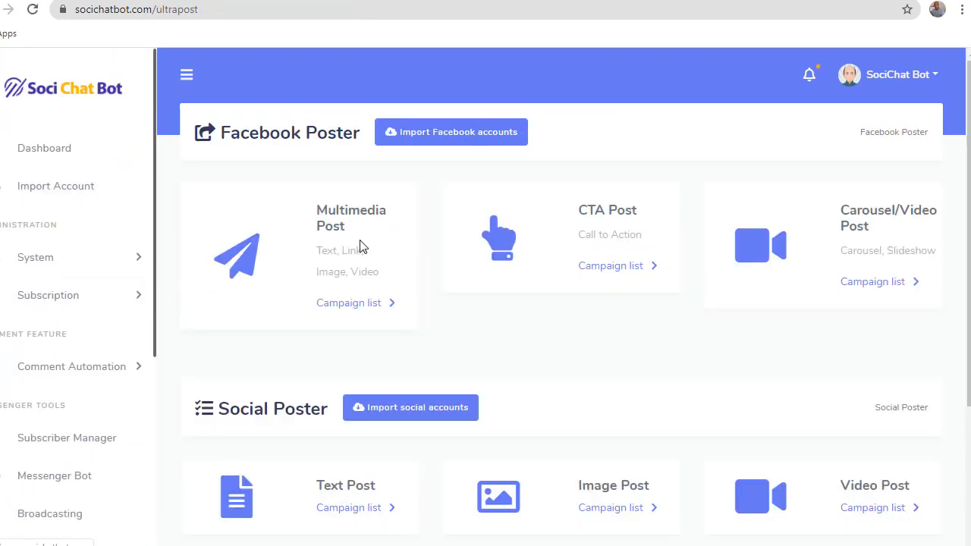
{"action": "left_click", "coordinate": [593, 267]}
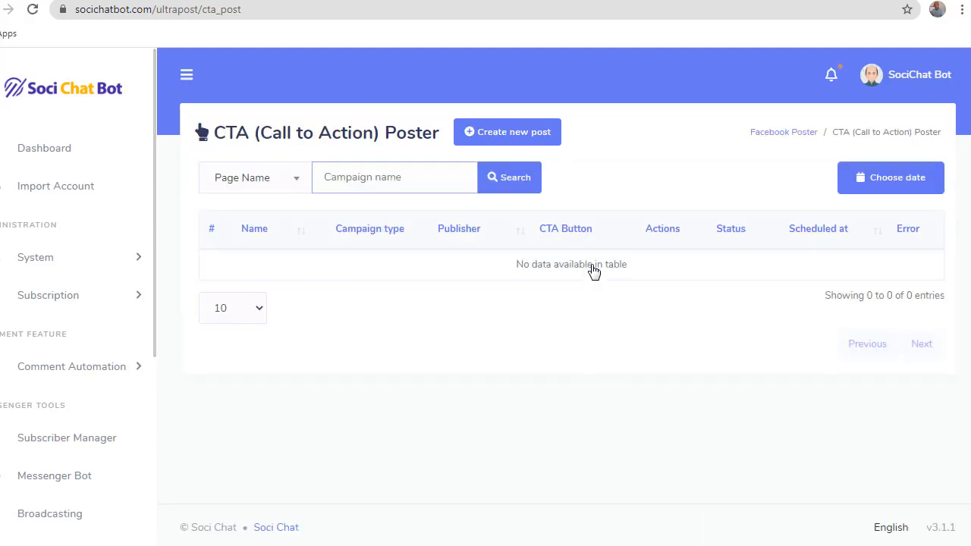
{"action": "left_click", "coordinate": [499, 140]}
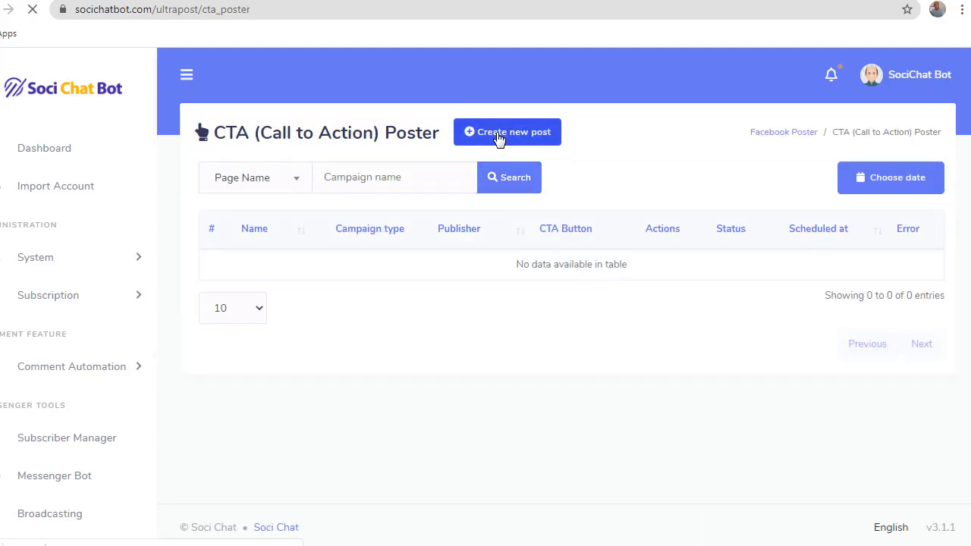
Name the CTA post campaign "SociChat Post 1".
{"action": "scroll", "coordinate": [449, 383], "scroll_direction": "down", "scroll_amount": 1}
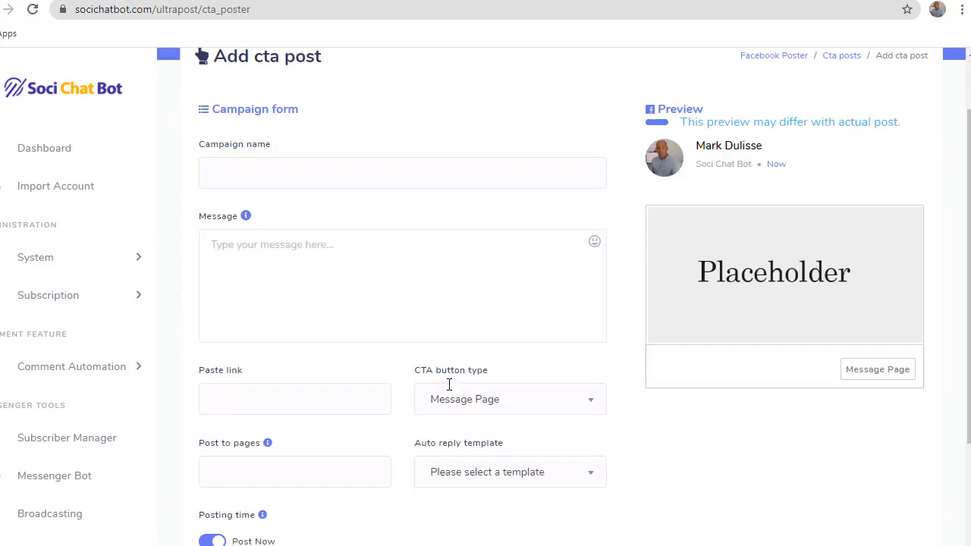
{"action": "left_click", "coordinate": [341, 170]}
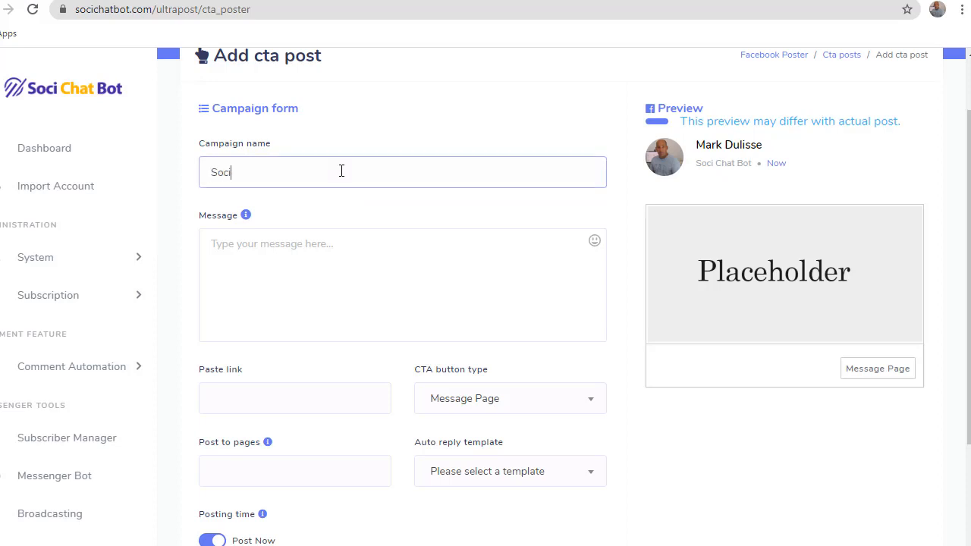
{"action": "type", "text": "SociChat Post 1"}
{"action": "left_click", "coordinate": [333, 241]}
Assign the "SociChat Post Demo" auto reply template to the CTA post.
{"action": "scroll", "coordinate": [333, 244], "scroll_direction": "down", "scroll_amount": 2}
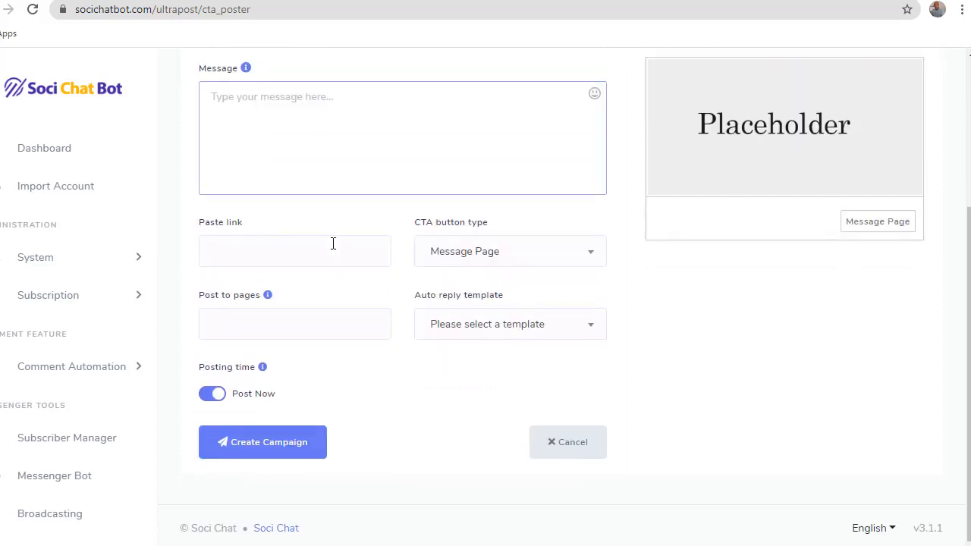
{"action": "left_click", "coordinate": [282, 238]}
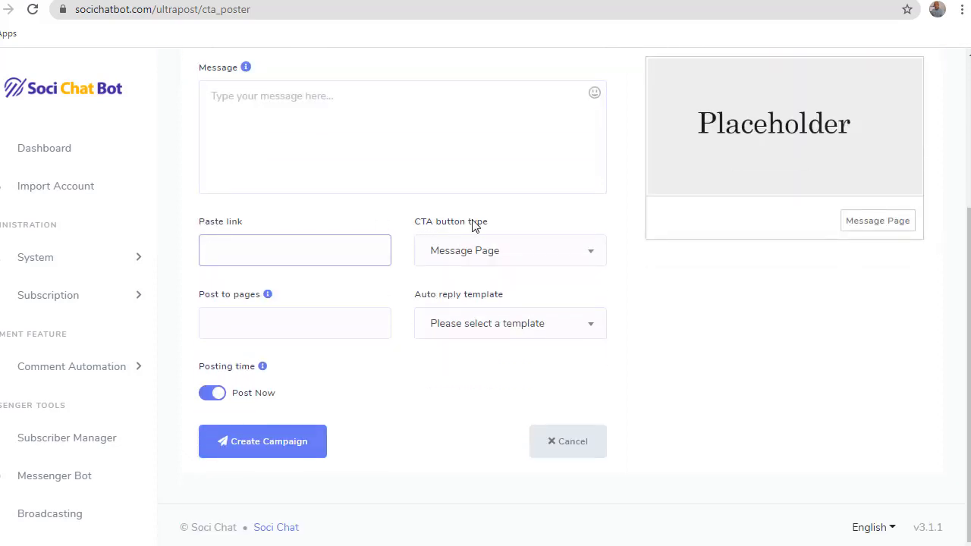
{"action": "left_click", "coordinate": [280, 321]}
{"action": "left_click", "coordinate": [311, 297]}
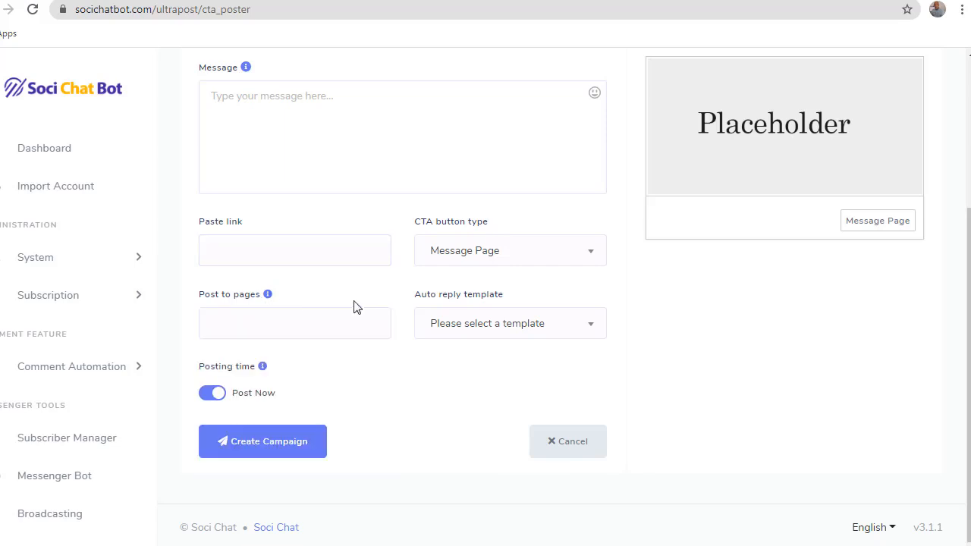
{"action": "left_click", "coordinate": [458, 321]}
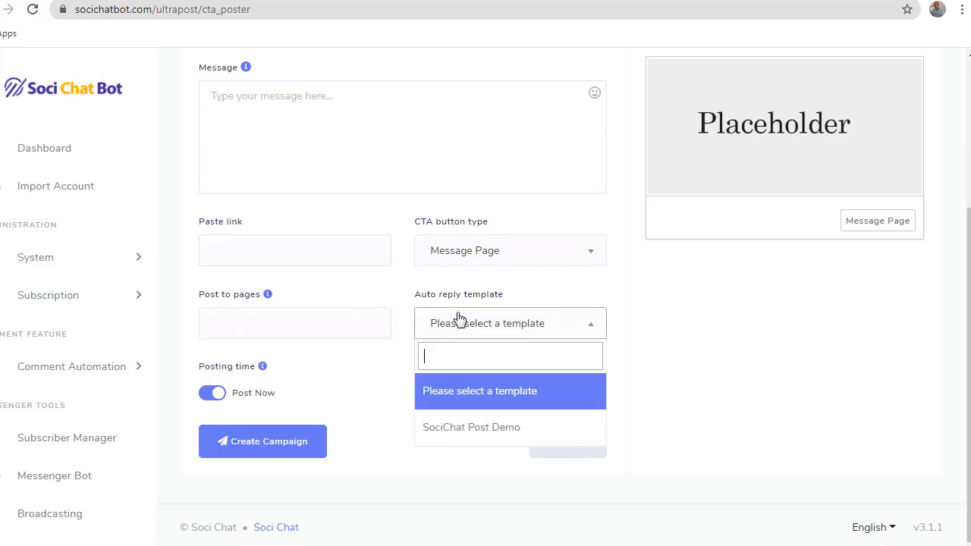
{"action": "left_click", "coordinate": [458, 427]}
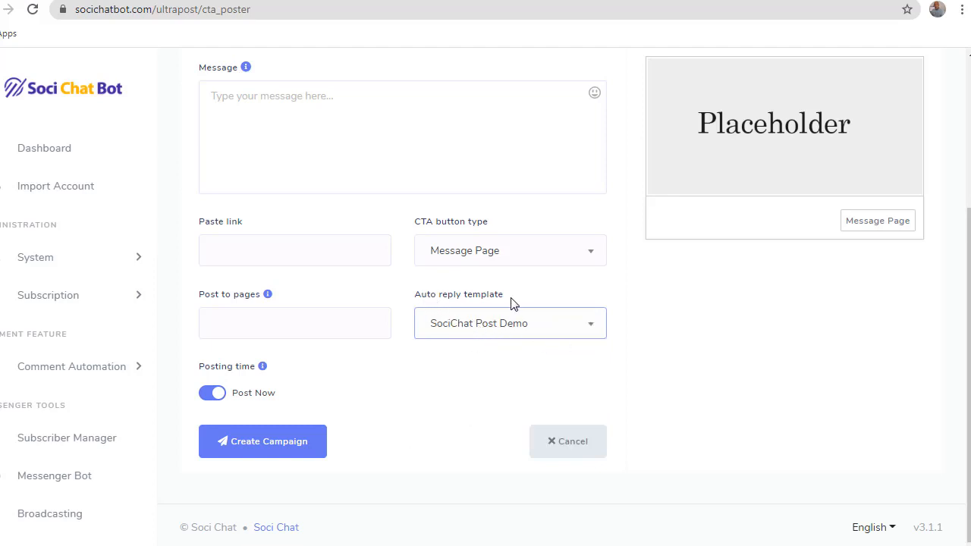
{"action": "left_click_drag", "start_coordinate": [512, 303], "coordinate": [427, 298]}
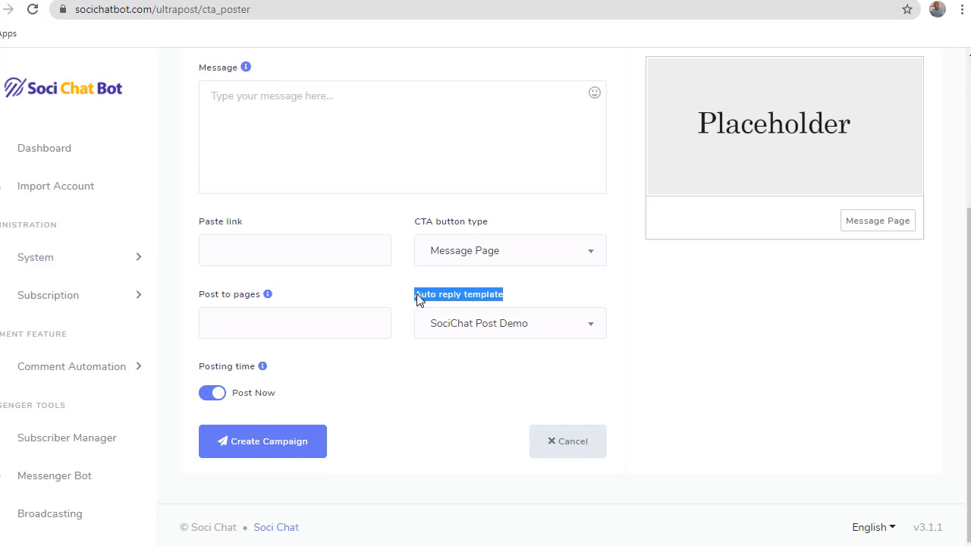
{"action": "left_click", "coordinate": [553, 299]}
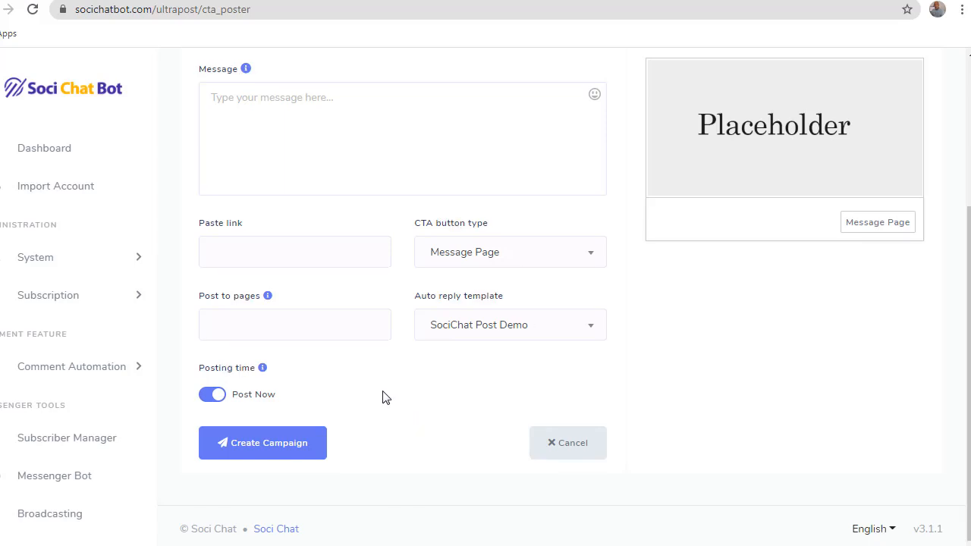
Turn off Post Now to view the scheduling and repost options, and turn it back on.
{"action": "scroll", "coordinate": [383, 395], "scroll_direction": "up", "scroll_amount": 2}
{"action": "scroll", "coordinate": [382, 395], "scroll_direction": "down", "scroll_amount": 2}
{"action": "left_click", "coordinate": [213, 393]}
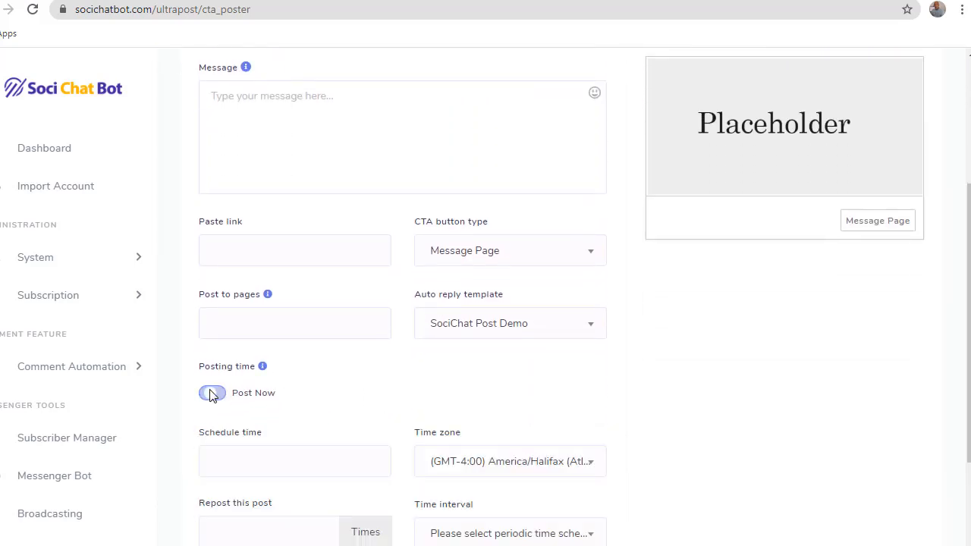
{"action": "scroll", "coordinate": [445, 421], "scroll_direction": "down", "scroll_amount": 2}
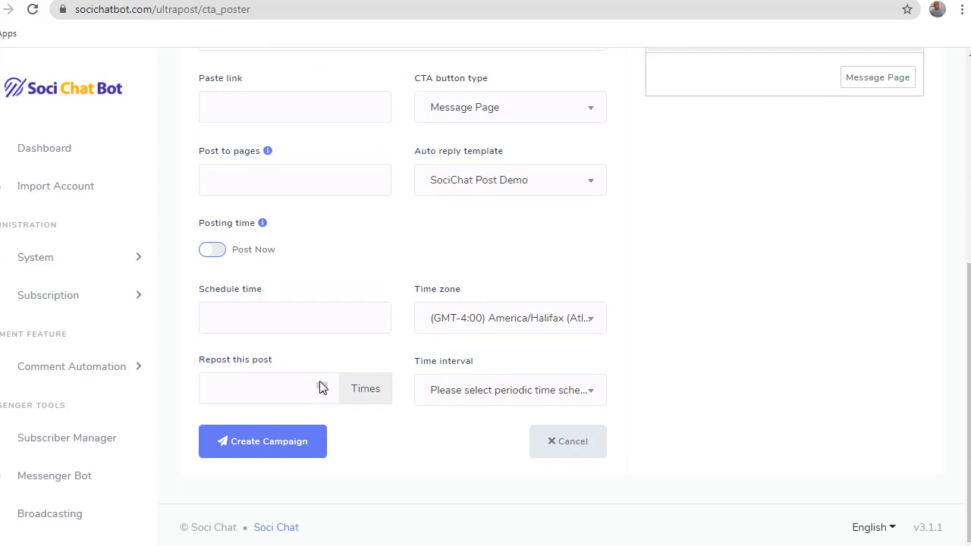
{"action": "left_click", "coordinate": [217, 253]}
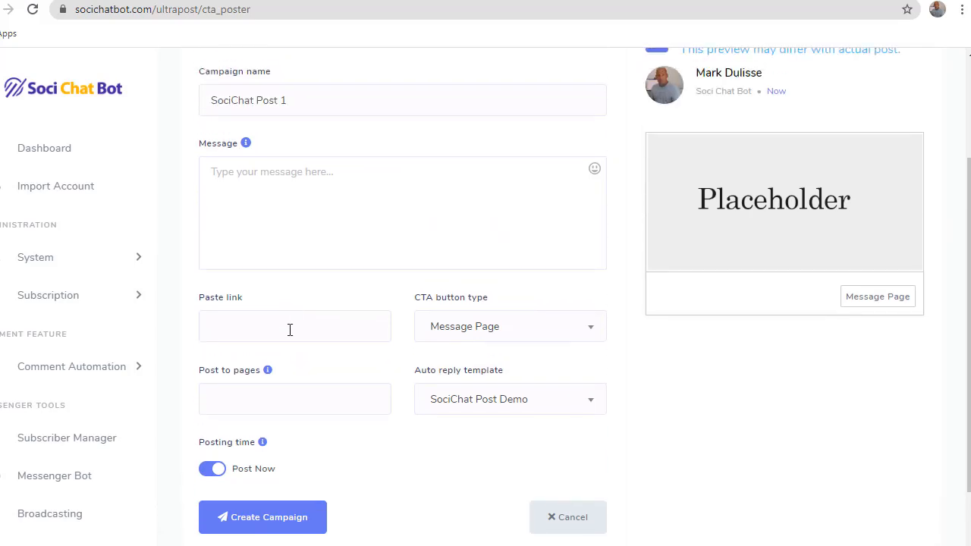
{"action": "left_click", "coordinate": [290, 329]}
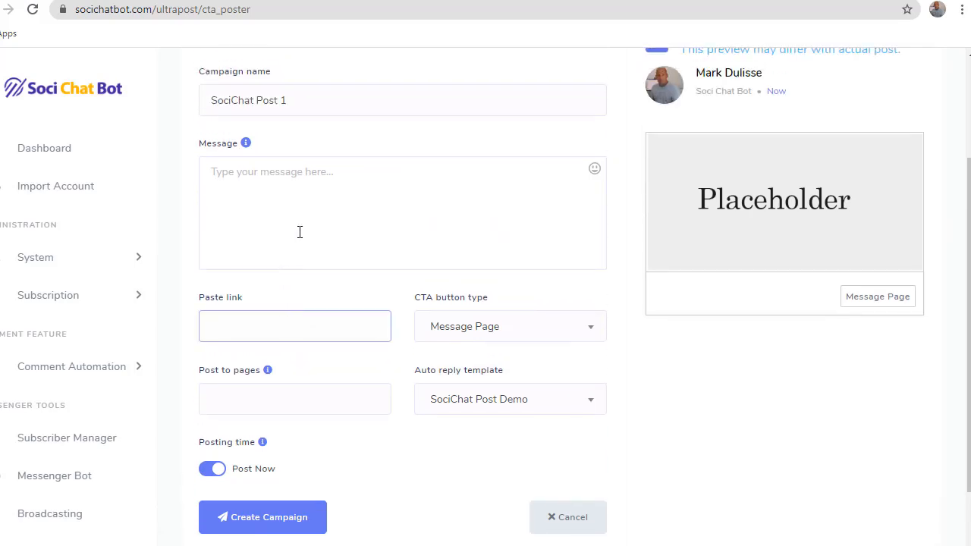
{"action": "type", "text": "https://socichatbot.com"}
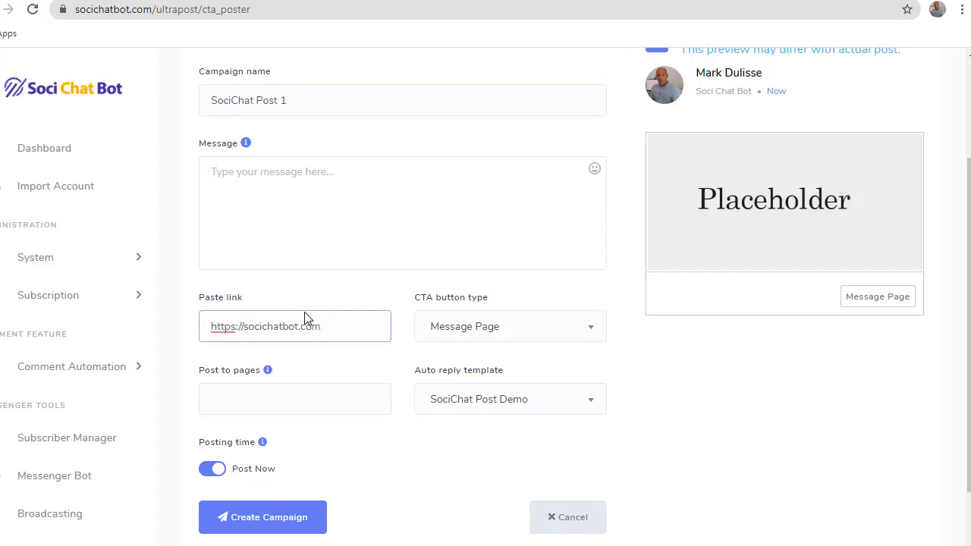
{"action": "left_click", "coordinate": [335, 219]}
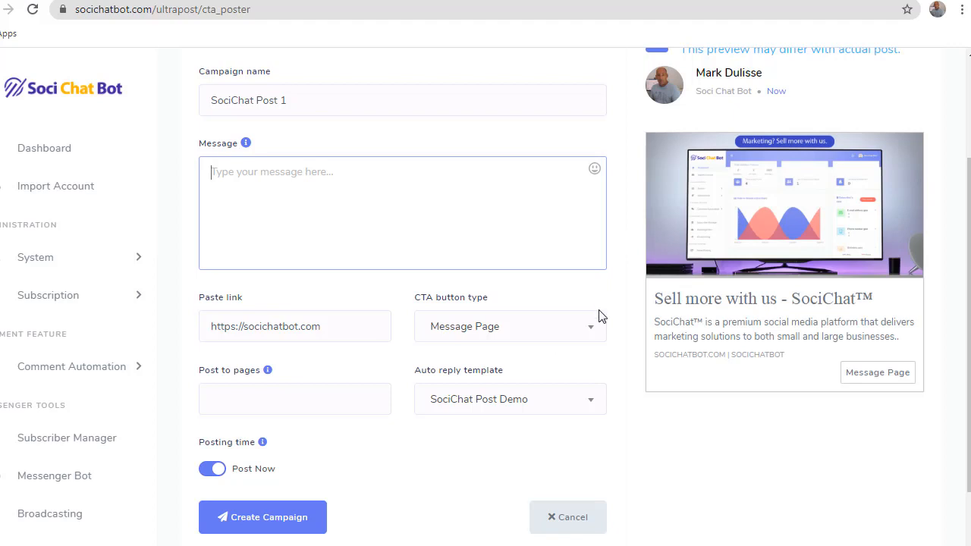
{"action": "left_click", "coordinate": [593, 334]}
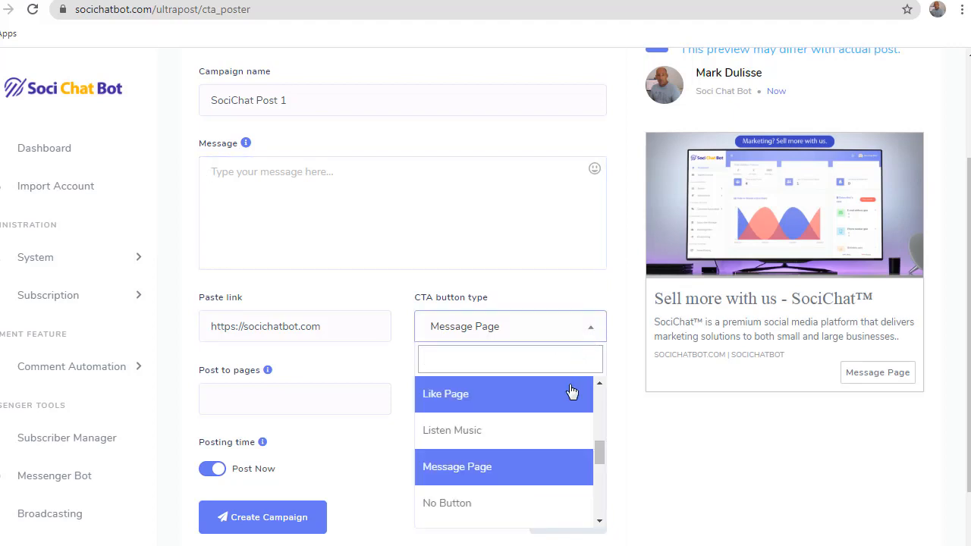
{"action": "left_click_drag", "start_coordinate": [597, 447], "coordinate": [592, 484]}
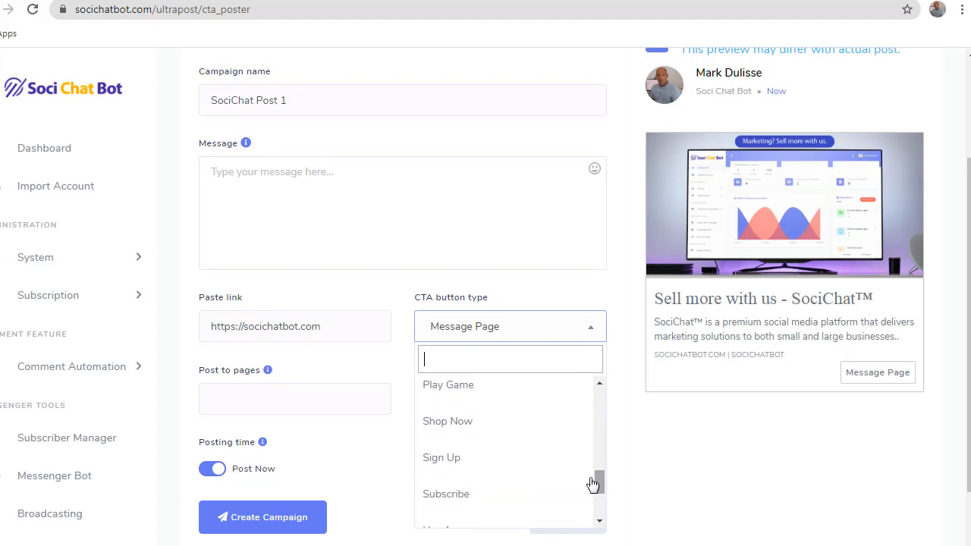
{"action": "left_click", "coordinate": [490, 463]}
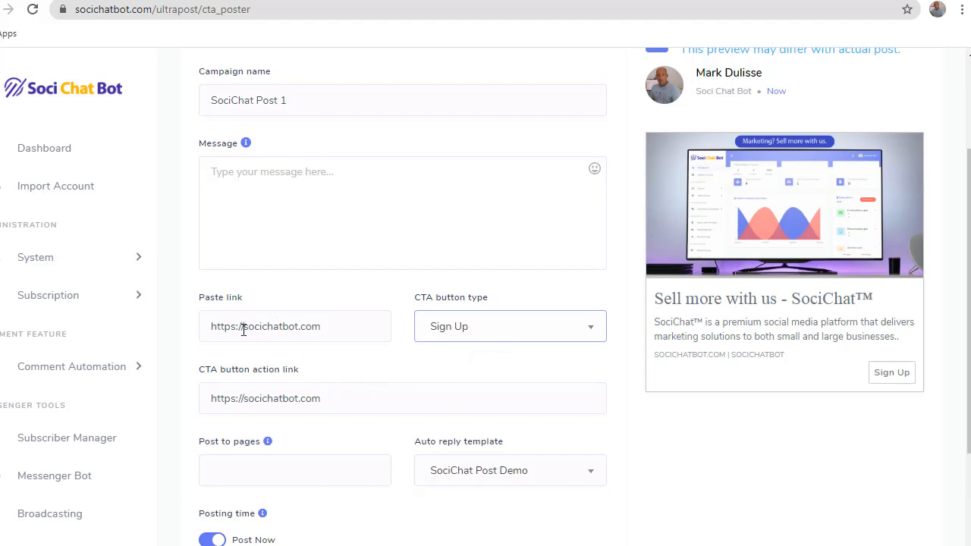
{"action": "left_click_drag", "start_coordinate": [213, 374], "coordinate": [290, 375]}
{"action": "mouse_move", "coordinate": [331, 400]}
{"action": "left_mouse_down"}
{"action": "mouse_move", "coordinate": [307, 400]}
{"action": "mouse_move", "coordinate": [319, 400]}
{"action": "left_mouse_up"}
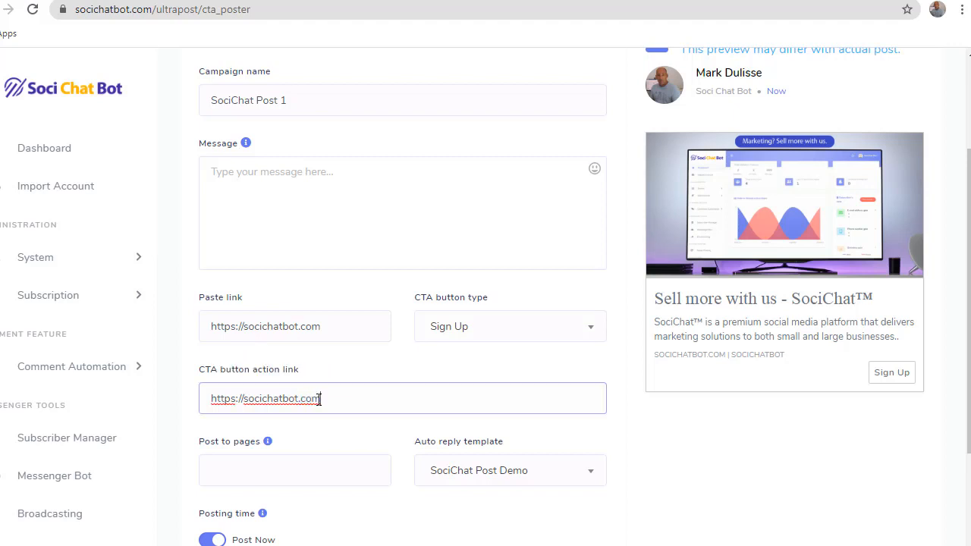
{"action": "type", "text": "/home/login"}
Try Shop Now as the CTA button type and set it back to Sign Up.
{"action": "left_click", "coordinate": [438, 333]}
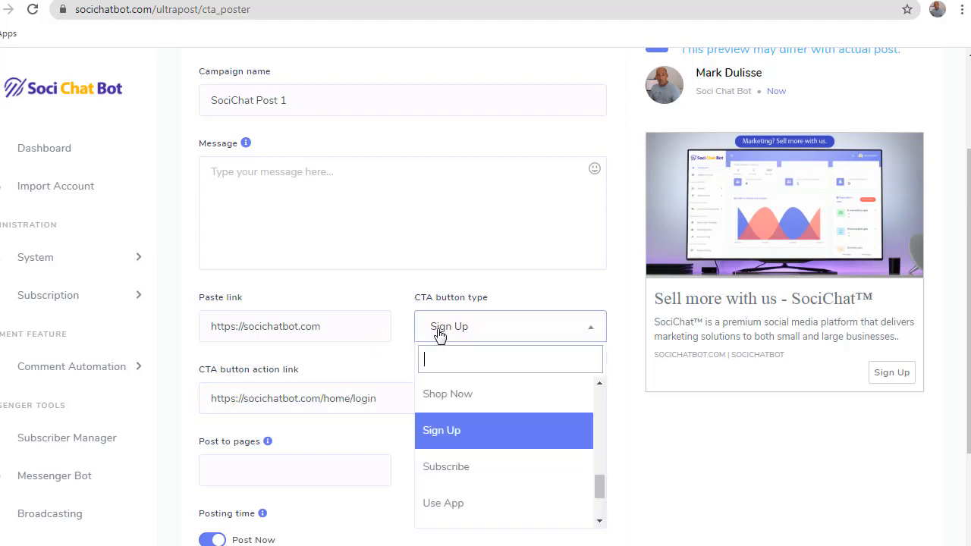
{"action": "left_click", "coordinate": [446, 392]}
{"action": "left_click", "coordinate": [479, 333]}
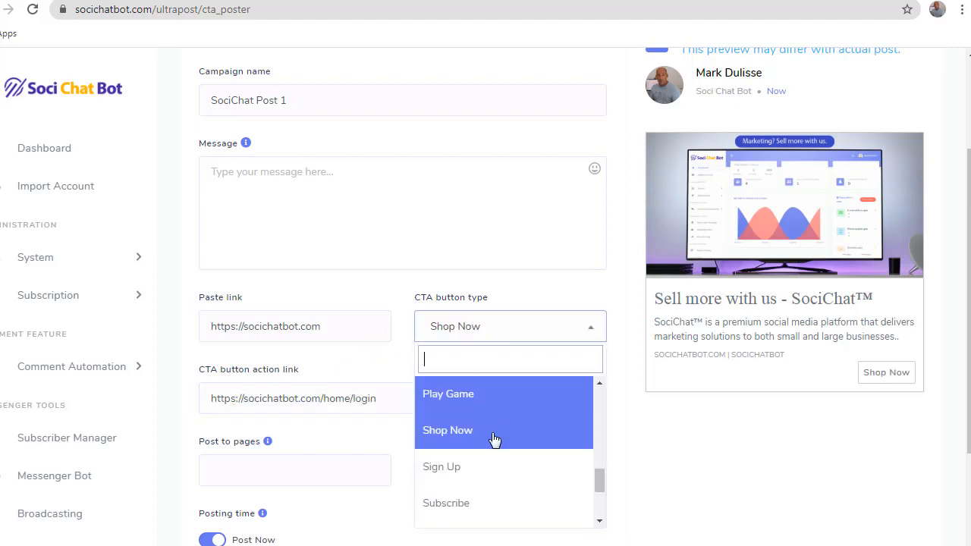
{"action": "left_click", "coordinate": [503, 462]}
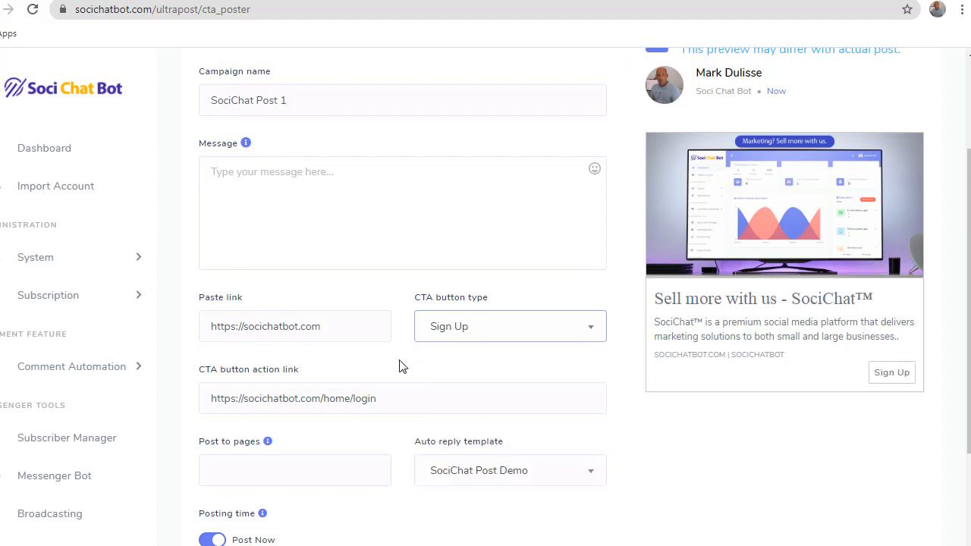
Begin the CTA post's message with "Got a great gift for".
{"action": "left_click", "coordinate": [344, 207]}
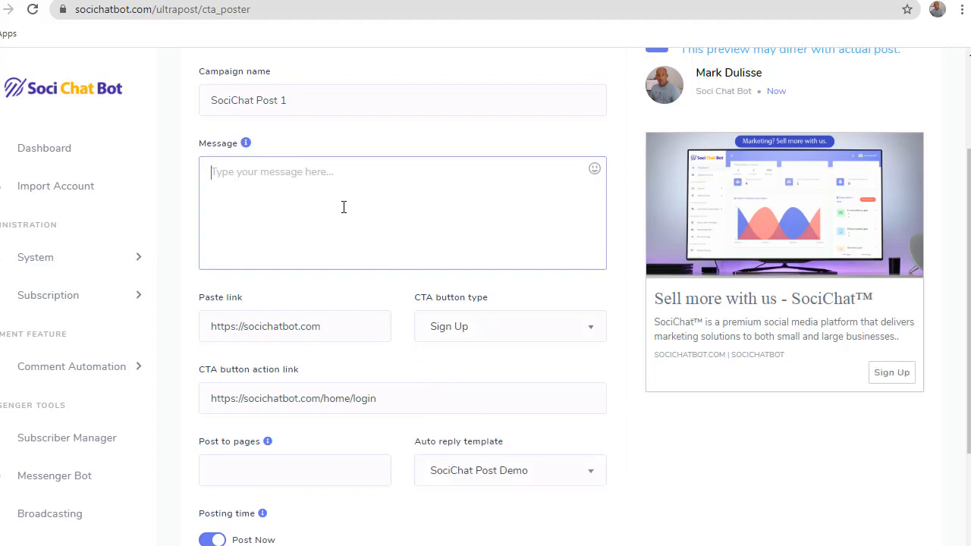
{"action": "type", "text": "Got a fr"}
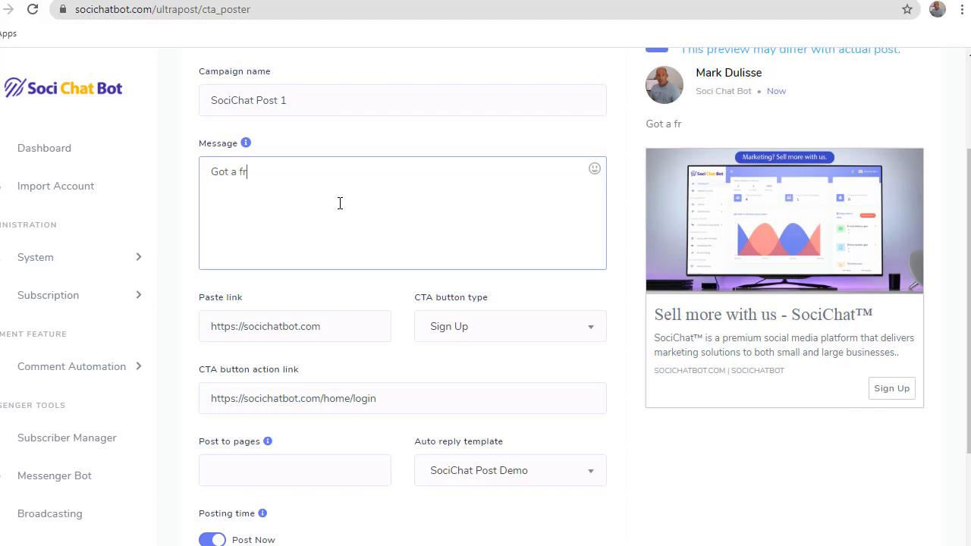
{"action": "key", "text": "BackSpace"}
{"action": "key", "text": "BackSpace"}
{"action": "type", "text": "greate"}
{"action": "type", "text": "t fo ryou"}
{"action": "key", "text": "BackSpace"}
{"action": "key", "text": "BackSpace"}
{"action": "key", "text": "BackSpace"}
{"action": "key", "text": "BackSpace"}
{"action": "type", "text": "r "}
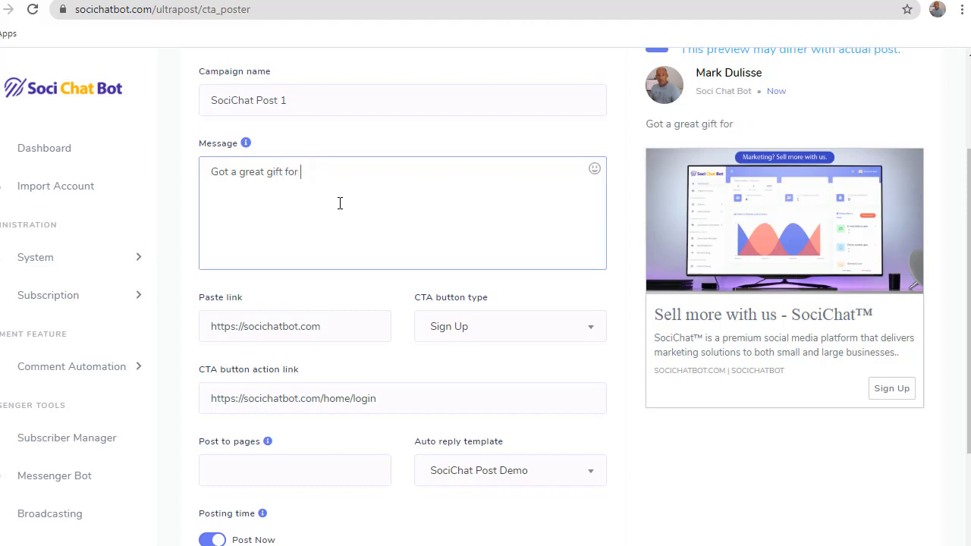
Continue the post message with "you. SociChat is now available".
{"action": "type", "text": "you. SociCh"}
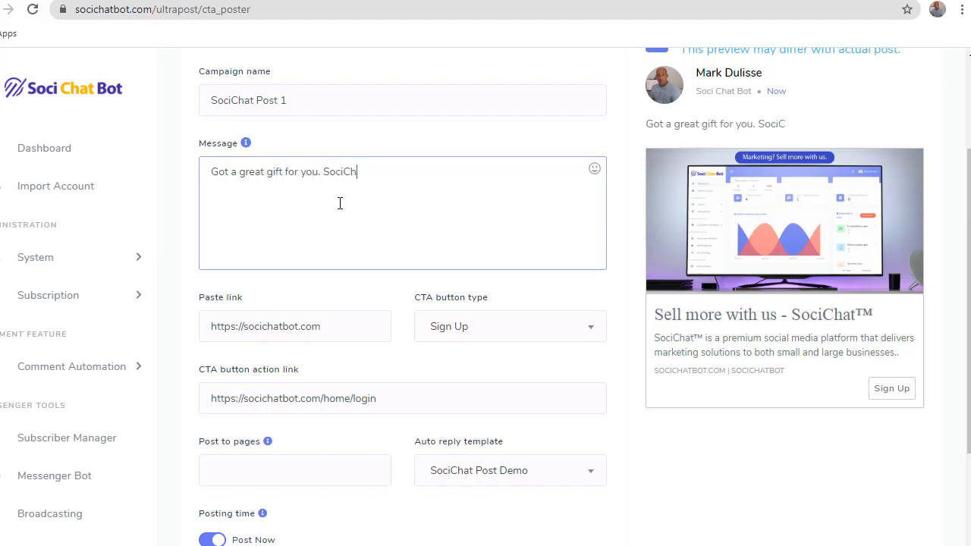
{"action": "type", "text": "atBot"}
{"action": "key", "text": "BackSpace"}
{"action": "key", "text": "BackSpace"}
{"action": "key", "text": "BackSpace"}
{"action": "type", "text": "is now available"}
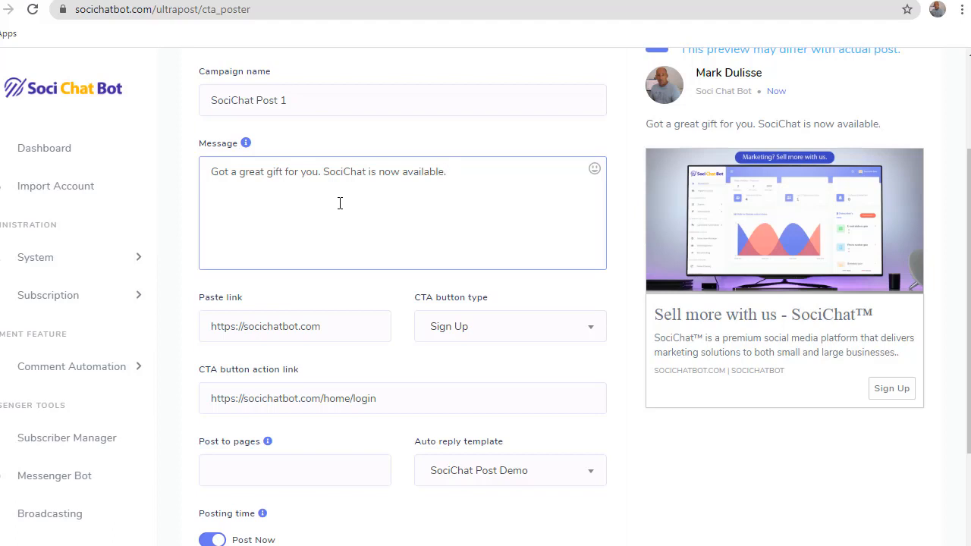
Continue the post message with ", and to launch this, I am offering a".
{"action": "type", "text": ", and to laundh this"}
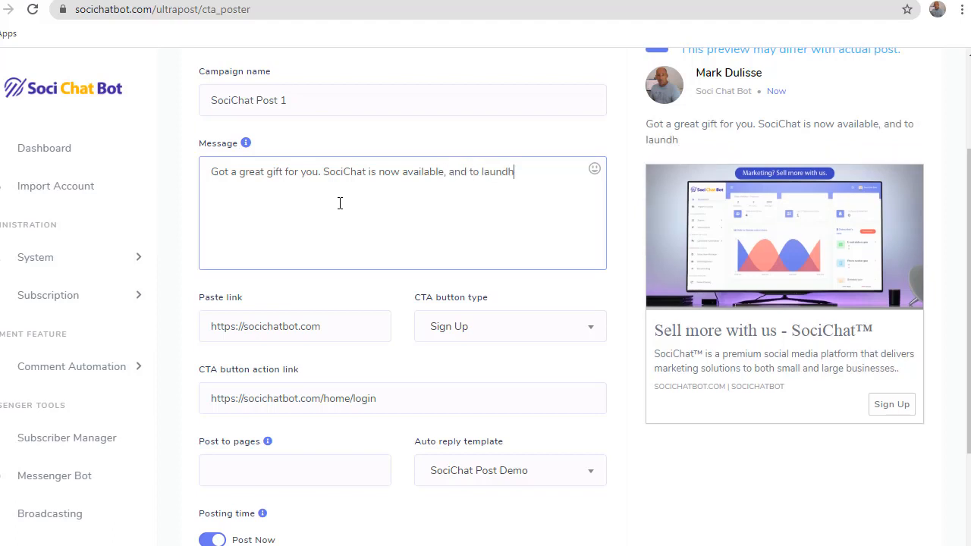
{"action": "key", "text": "BackSpace"}
{"action": "key", "text": "BackSpace"}
{"action": "key", "text": "BackSpace"}
{"action": "key", "text": "BackSpace"}
{"action": "key", "text": "BackSpace"}
{"action": "type", "text": "this, I am offering a"}
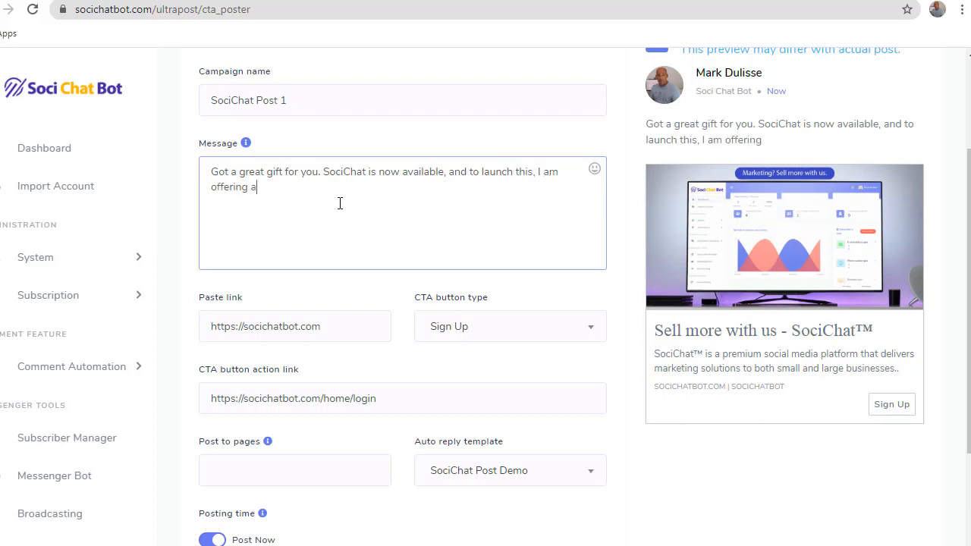
Finish the post message with "FREE signup package. Check it out. You will love it.".
{"action": "type", "text": " FREE signup"}
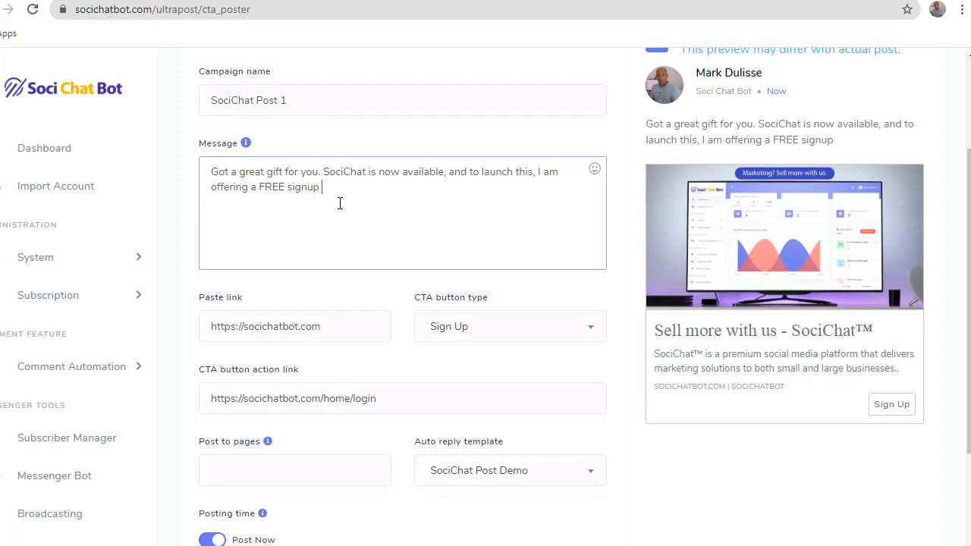
{"action": "type", "text": " package. Che"}
{"action": "key", "text": "BackSpace"}
{"action": "key", "text": "BackSpace"}
{"action": "type", "text": "it "}
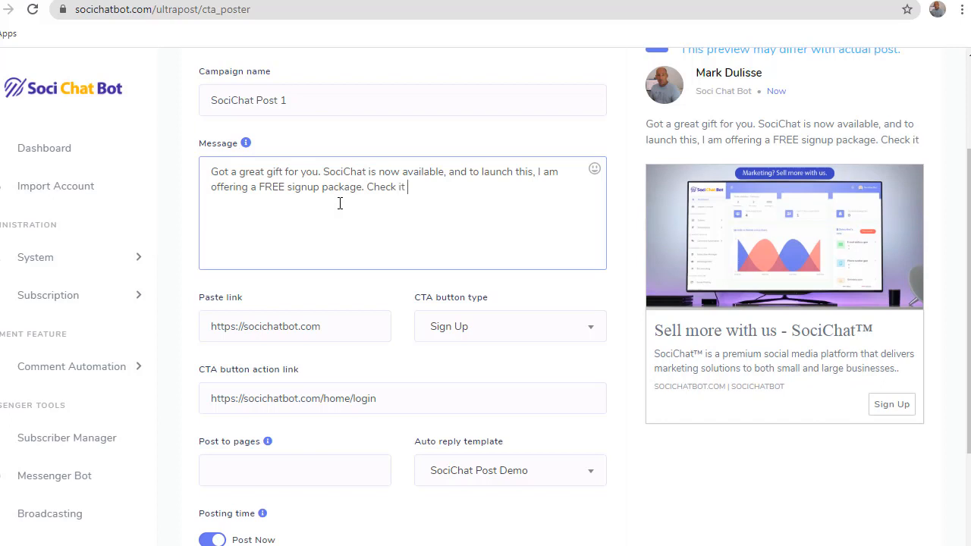
{"action": "type", "text": "out."}
{"action": "type", "text": " Ho"}
{"action": "key", "text": "BackSpace"}
{"action": "key", "text": "BackSpace"}
{"action": "type", "text": "You "}
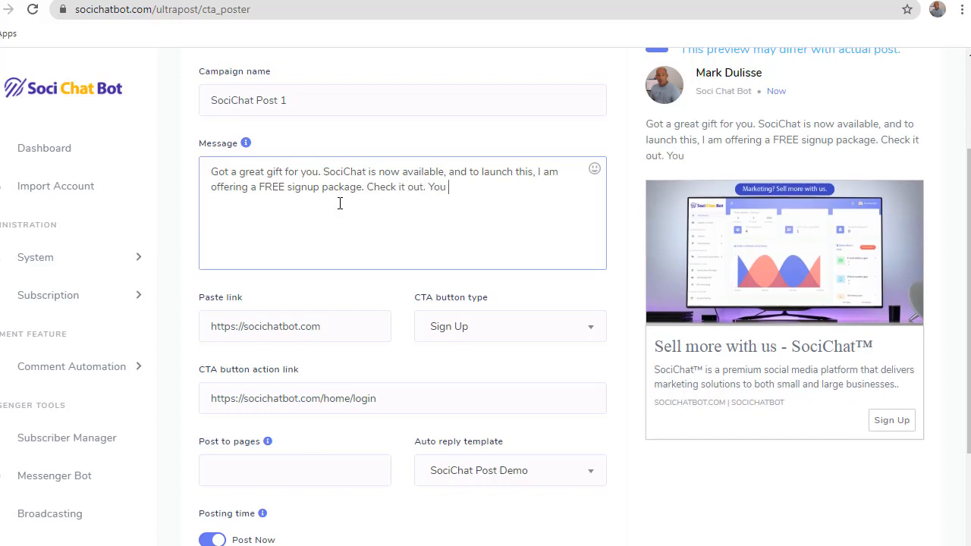
{"action": "type", "text": "will love it."}
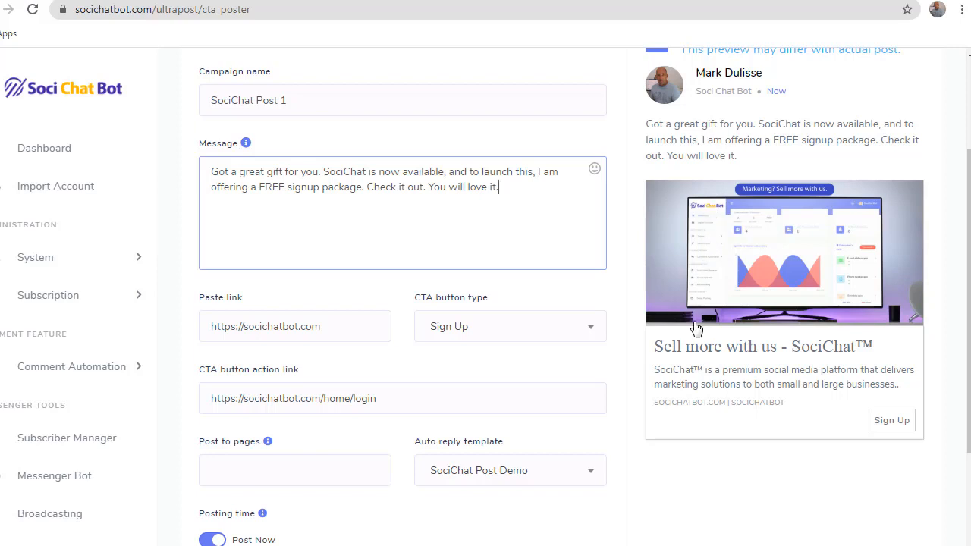
Set the post to publish to the Soci Chat Bot, Tips and Products, and List Magnate pages.
{"action": "scroll", "coordinate": [540, 338], "scroll_direction": "down", "scroll_amount": 1}
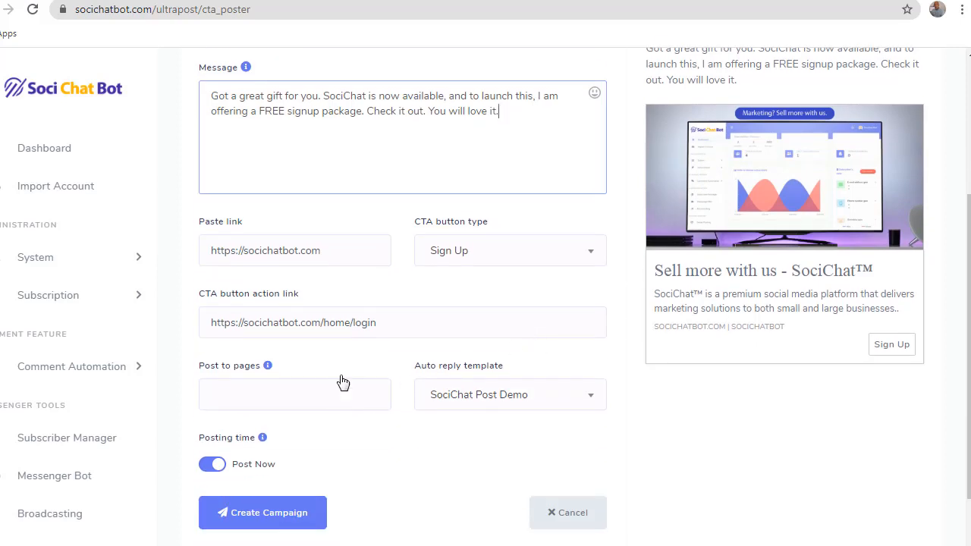
{"action": "scroll", "coordinate": [340, 364], "scroll_direction": "down", "scroll_amount": 1}
{"action": "left_click", "coordinate": [338, 324]}
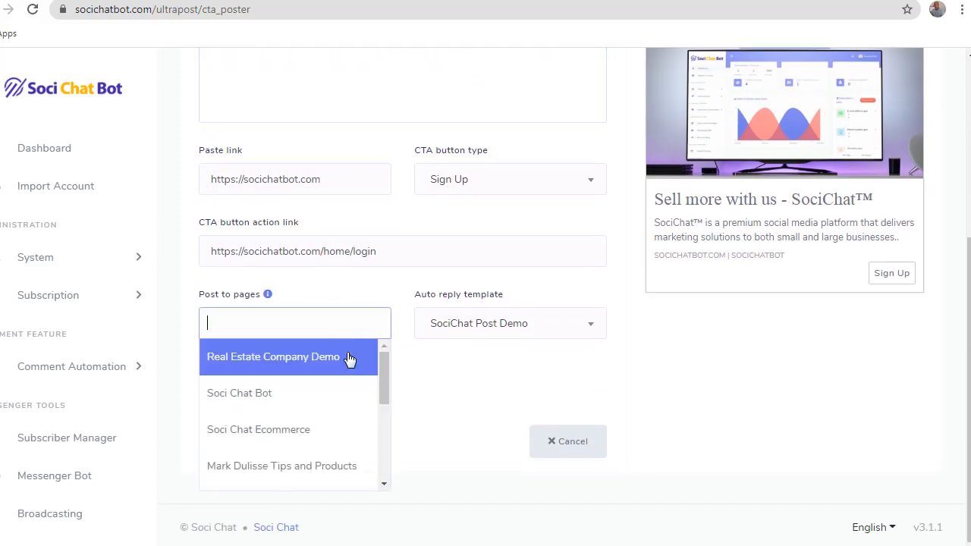
{"action": "left_click", "coordinate": [347, 392]}
{"action": "left_click", "coordinate": [346, 328]}
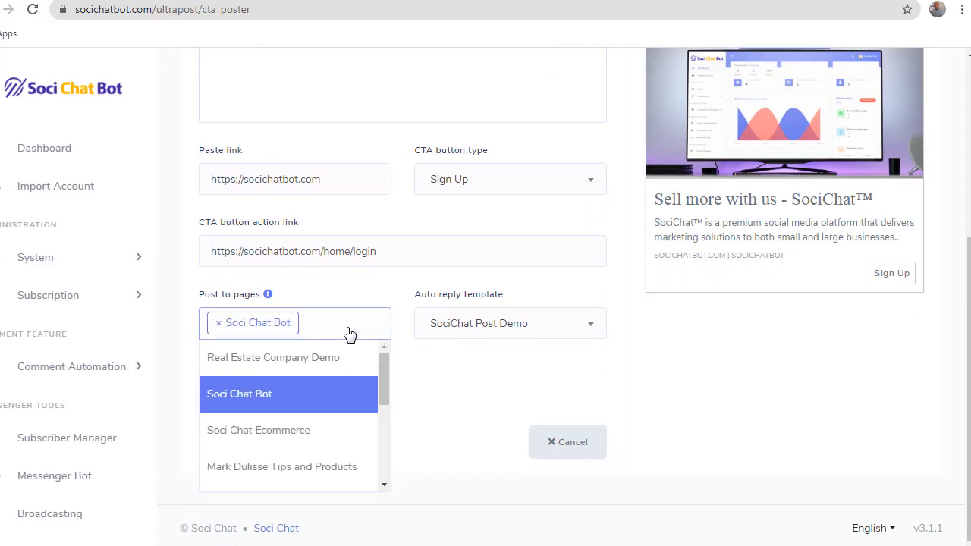
{"action": "left_click", "coordinate": [316, 460]}
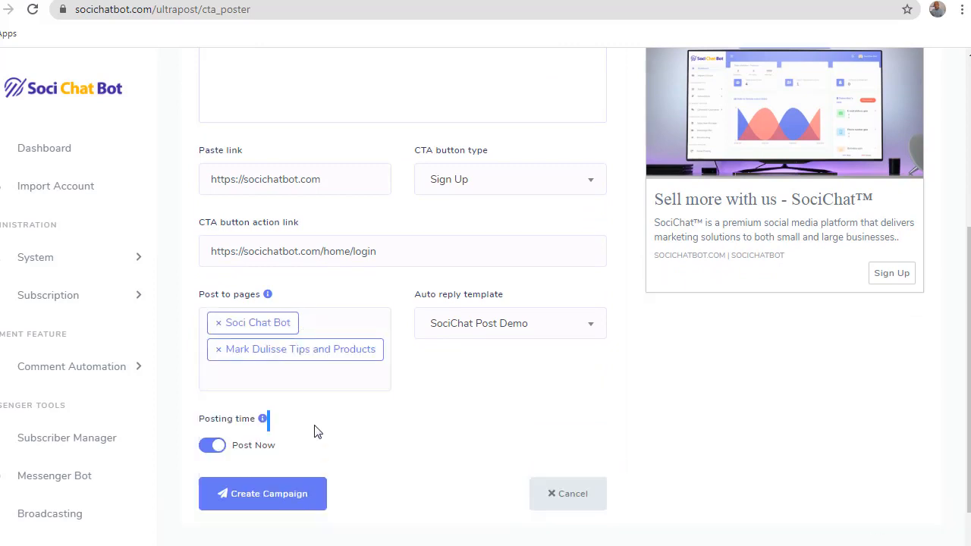
{"action": "left_click", "coordinate": [328, 377]}
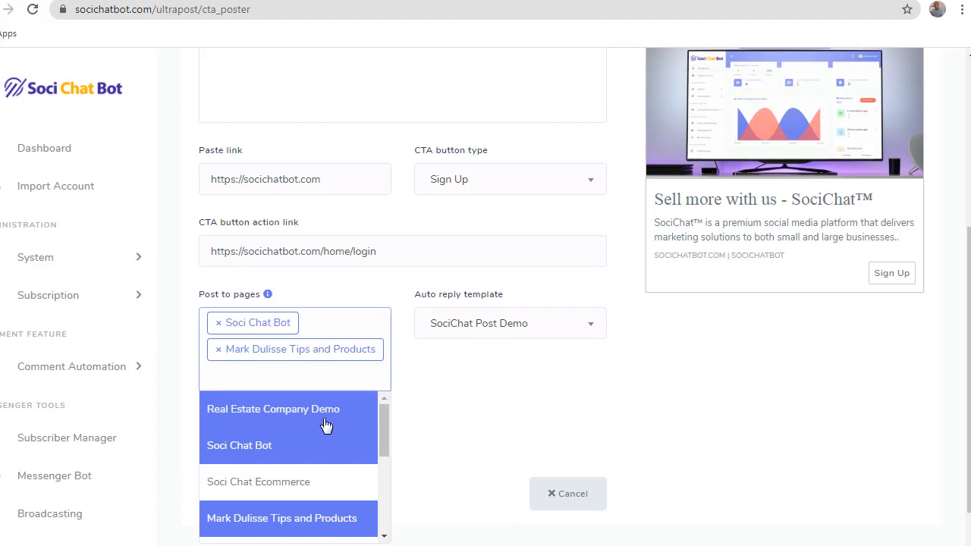
{"action": "scroll", "coordinate": [323, 423], "scroll_direction": "down", "scroll_amount": 5}
{"action": "left_click", "coordinate": [303, 475]}
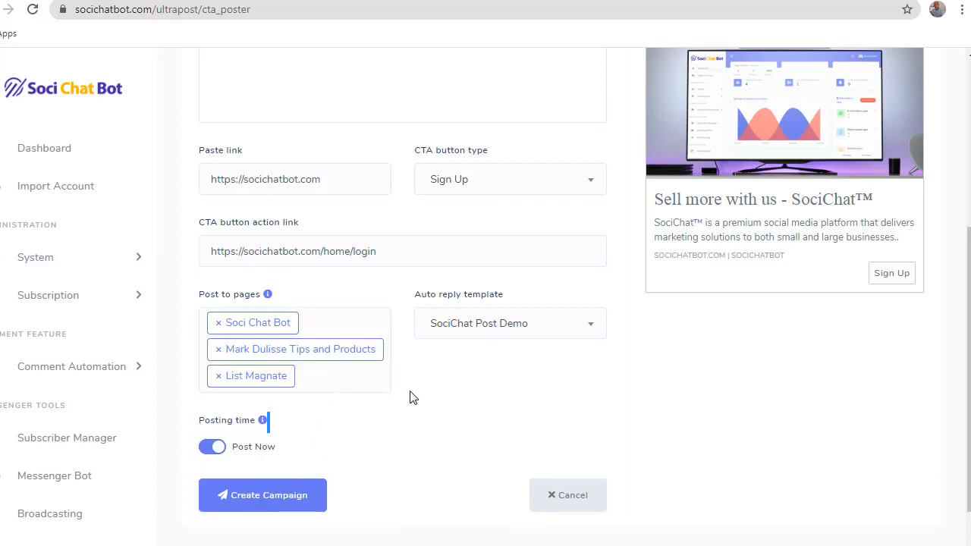
Create the CTA post campaign and open its report.
{"action": "scroll", "coordinate": [410, 398], "scroll_direction": "down", "scroll_amount": 2}
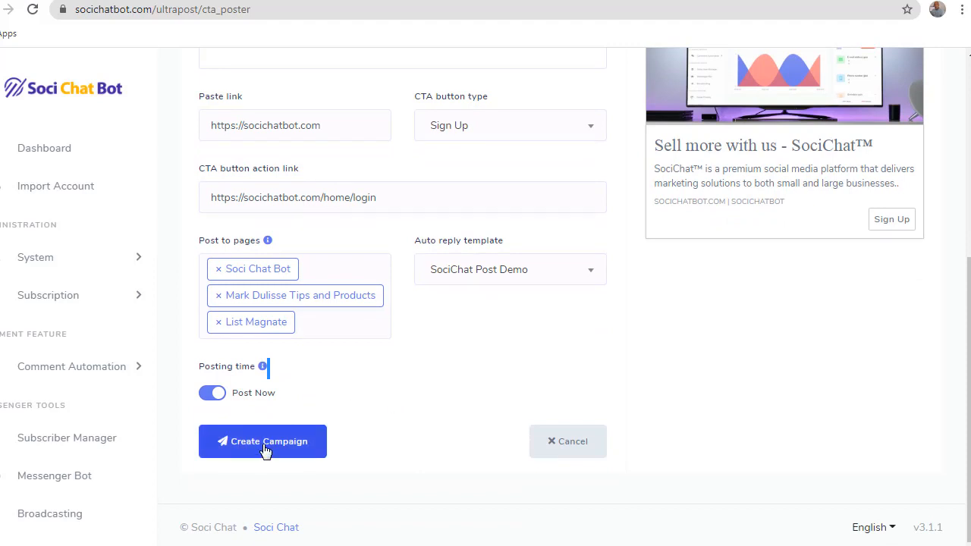
{"action": "left_click", "coordinate": [265, 451]}
{"action": "scroll", "coordinate": [399, 445], "scroll_direction": "up", "scroll_amount": 1}
{"action": "scroll", "coordinate": [399, 445], "scroll_direction": "down", "scroll_amount": 1}
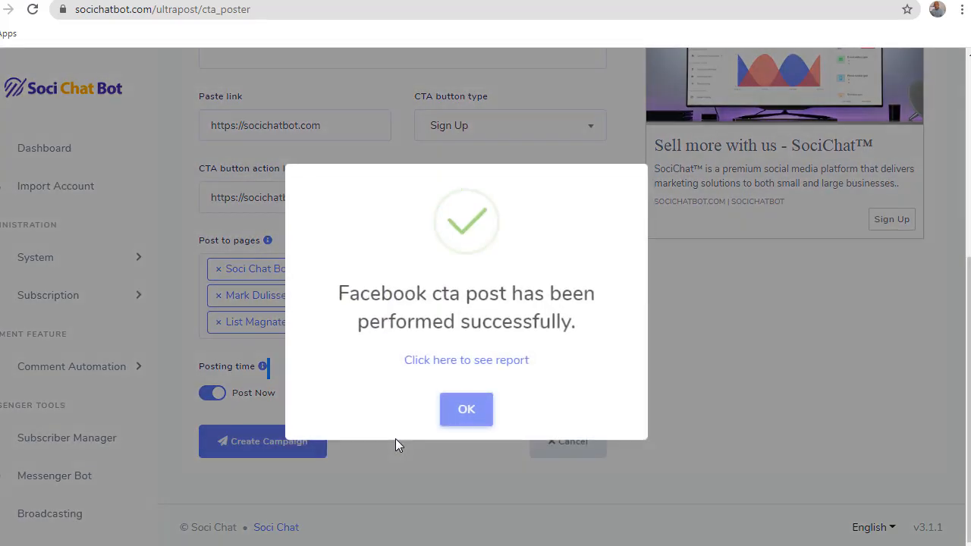
{"action": "left_click", "coordinate": [461, 361]}
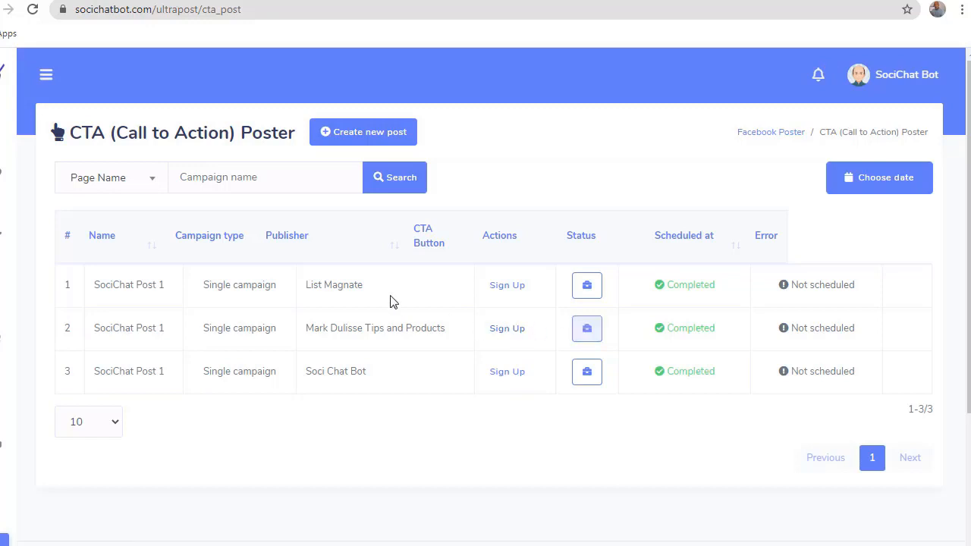
Open the published List Magnate post from the campaign report and copy its web address.
{"action": "left_click", "coordinate": [587, 289]}
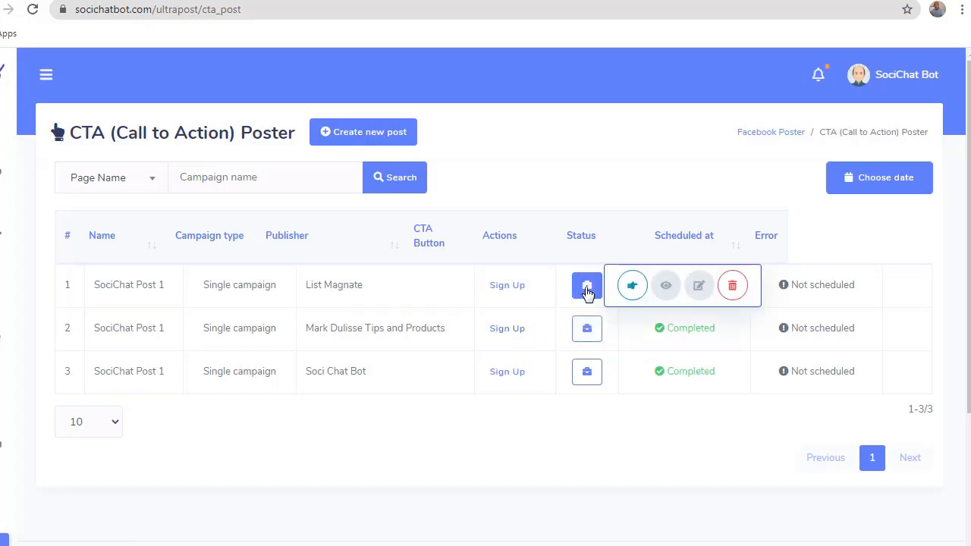
{"action": "left_click", "coordinate": [631, 286]}
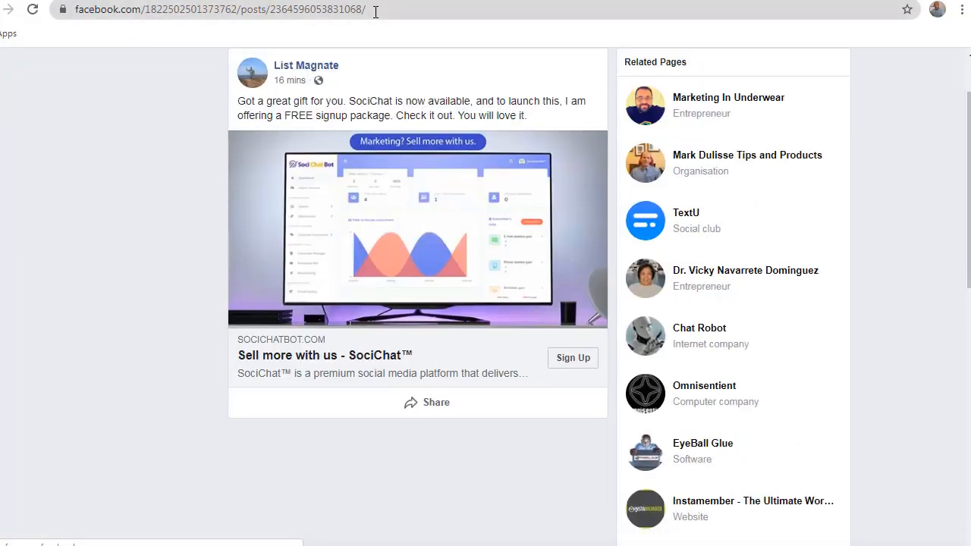
{"action": "left_click", "coordinate": [374, 9]}
{"action": "key", "text": "ctrl+c"}
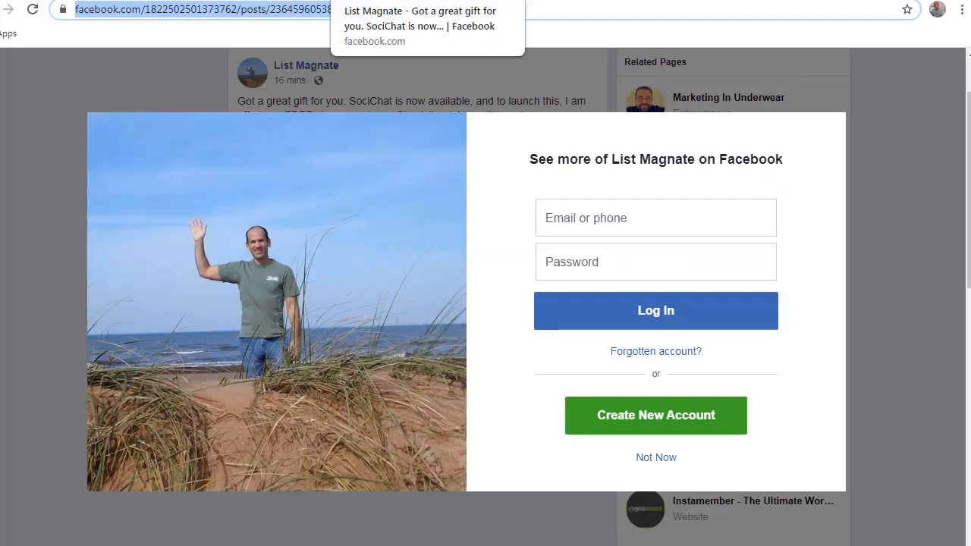
Switch to Firefox and open the copied List Magnate post address in the signed-in Facebook account.
{"action": "left_click", "coordinate": [434, 0]}
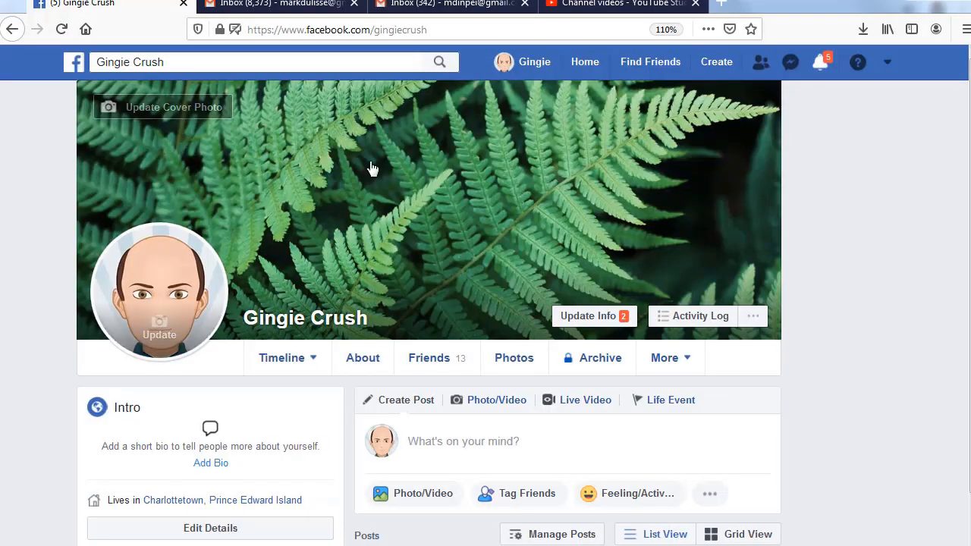
{"action": "left_click", "coordinate": [360, 29]}
{"action": "key", "text": "ctrl+v"}
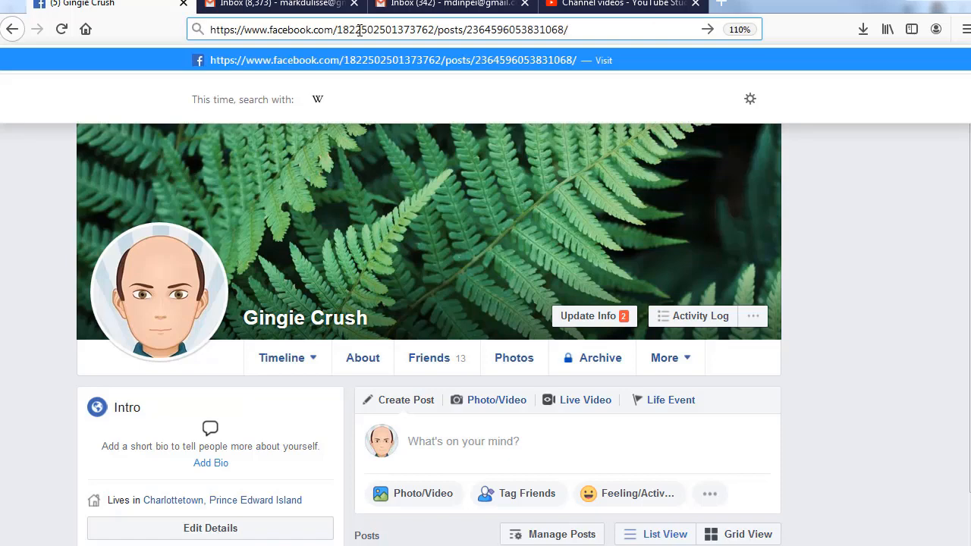
{"action": "key", "text": "Return"}
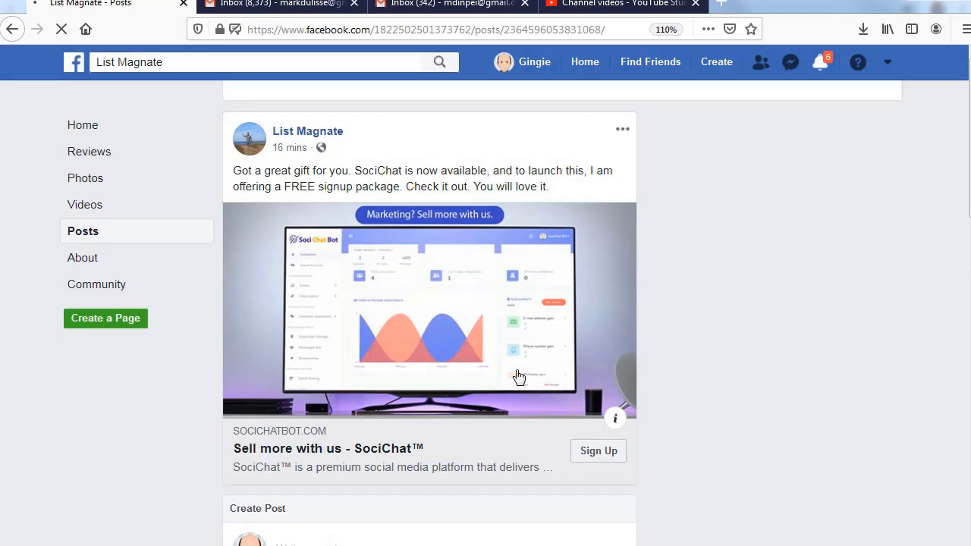
Comment "thanks for the offer. Looks great." on the List Magnate post.
{"action": "scroll", "coordinate": [516, 375], "scroll_direction": "down", "scroll_amount": 4}
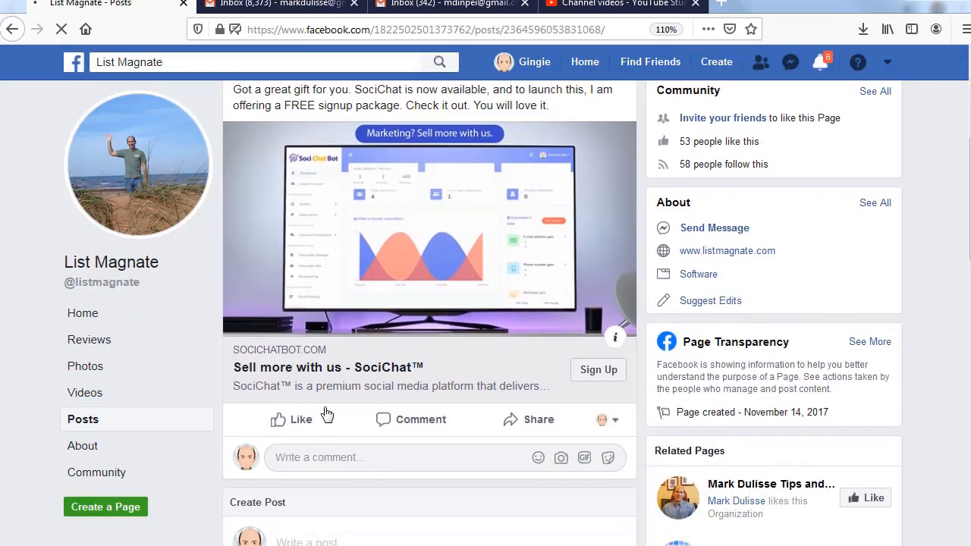
{"action": "scroll", "coordinate": [362, 452], "scroll_direction": "down", "scroll_amount": 3}
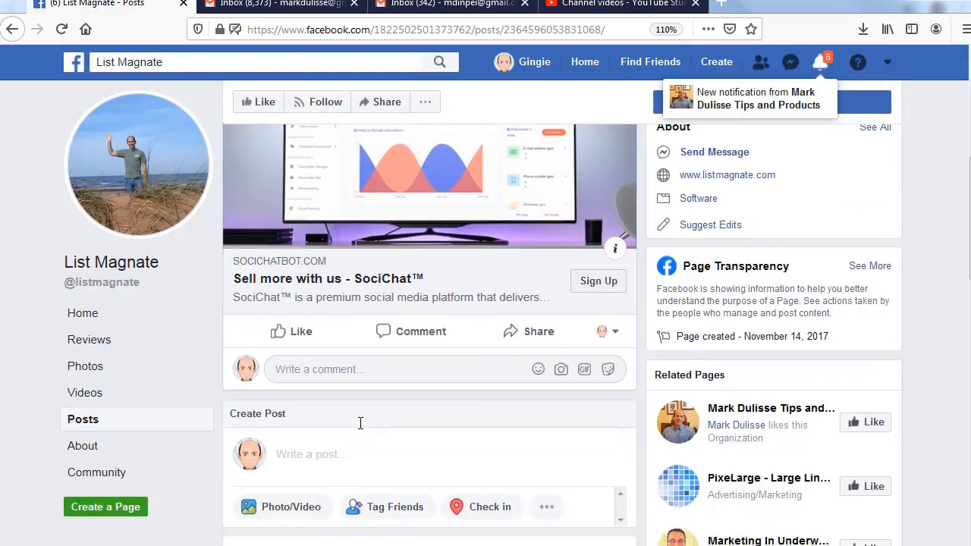
{"action": "left_click", "coordinate": [370, 370]}
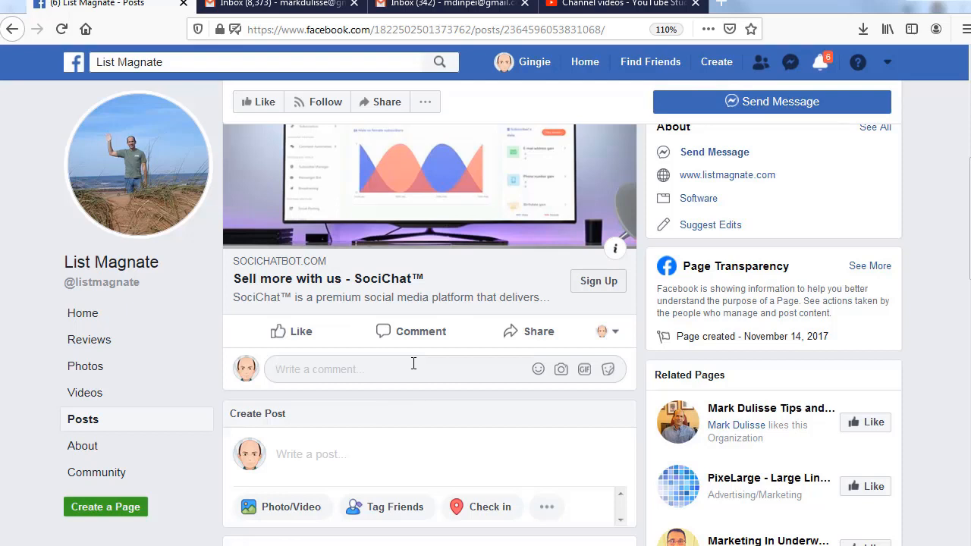
{"action": "type", "text": "thatn"}
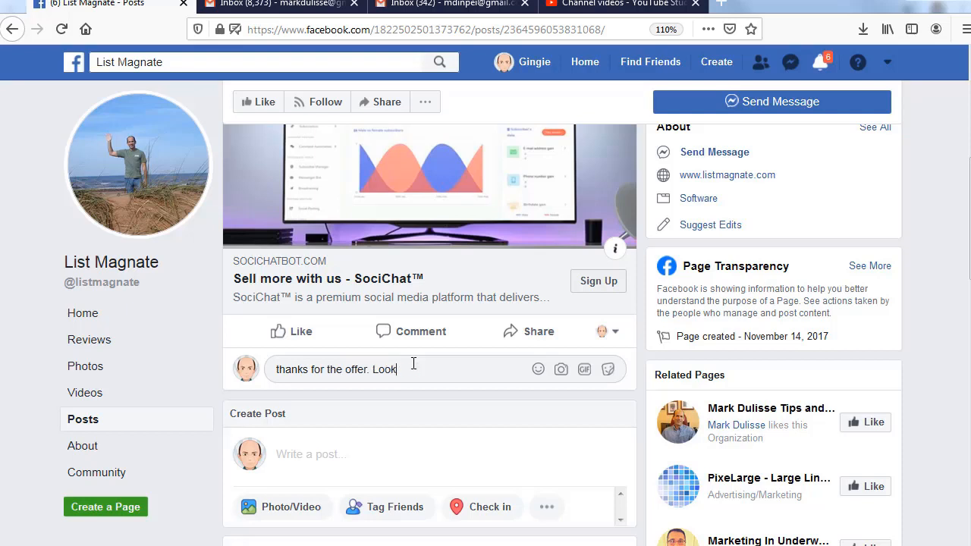
{"action": "key", "text": "Return"}
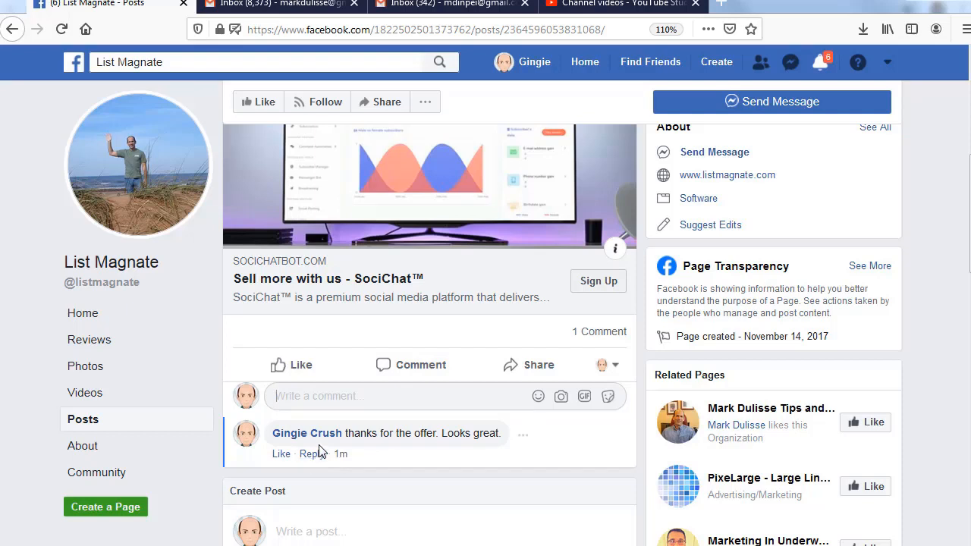
Check the private auto-reply by following its Get Started Free link, return to the post and close the chat.
{"action": "left_click", "coordinate": [771, 99]}
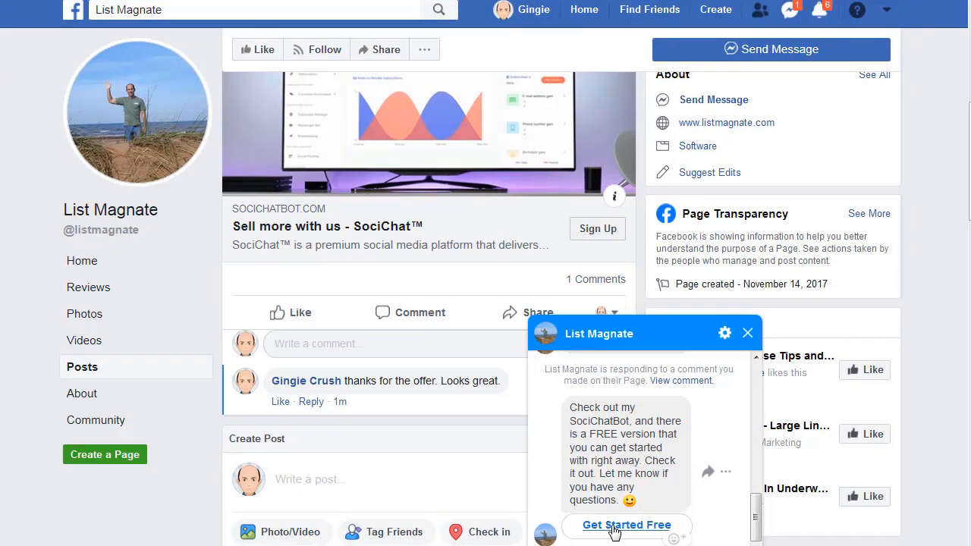
{"action": "left_click", "coordinate": [614, 530]}
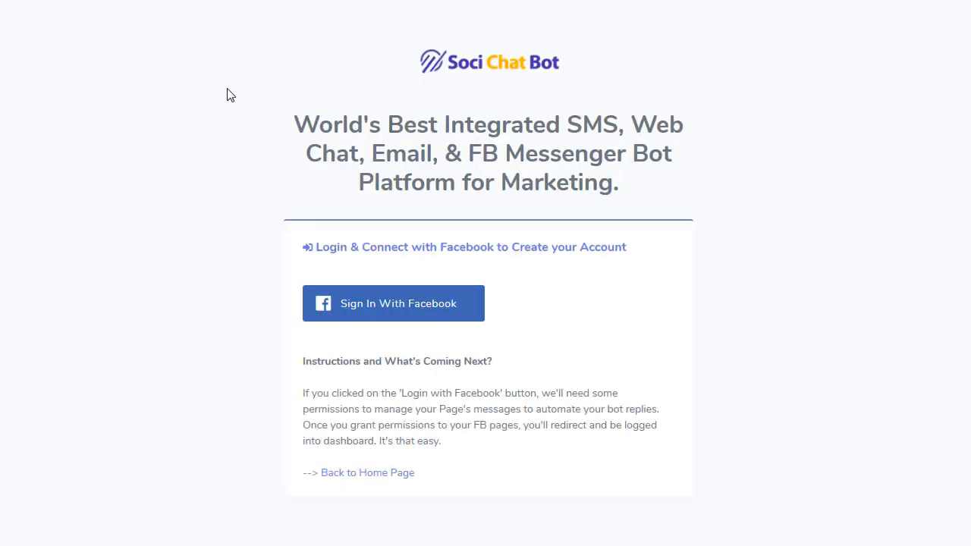
{"action": "left_click", "coordinate": [228, 1]}
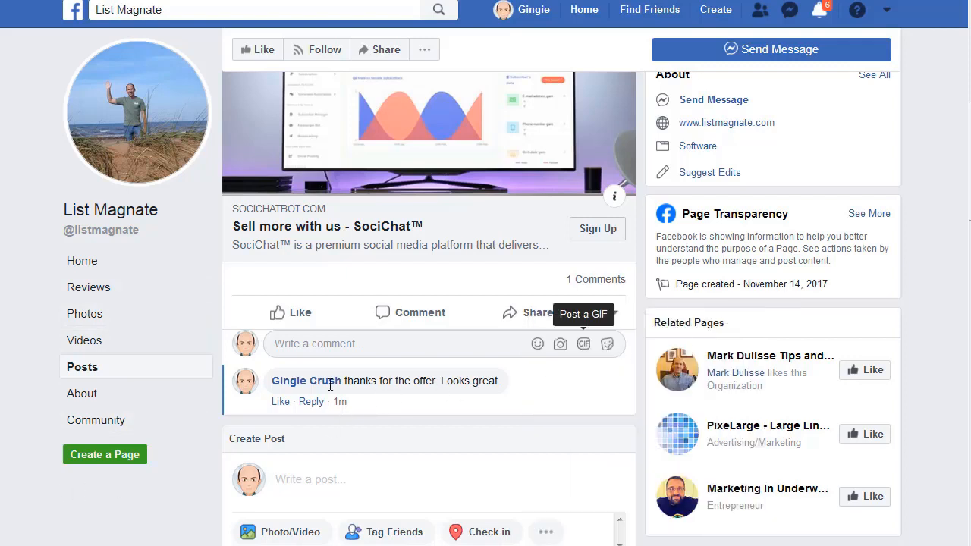
{"action": "left_click", "coordinate": [748, 338]}
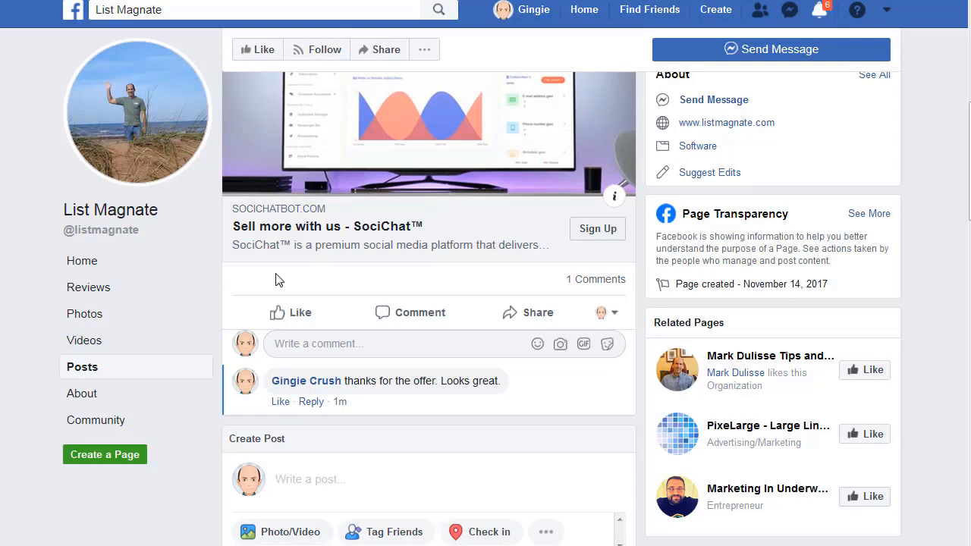
Reload the List Magnate post and examine the automatic public reply under the comment.
{"action": "key", "text": "F5"}
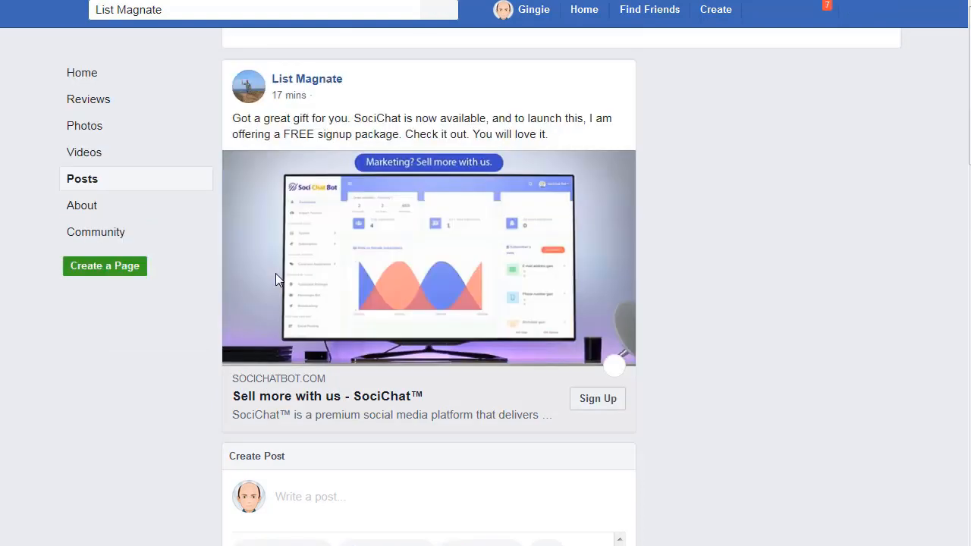
{"action": "scroll", "coordinate": [296, 367], "scroll_direction": "down", "scroll_amount": 3}
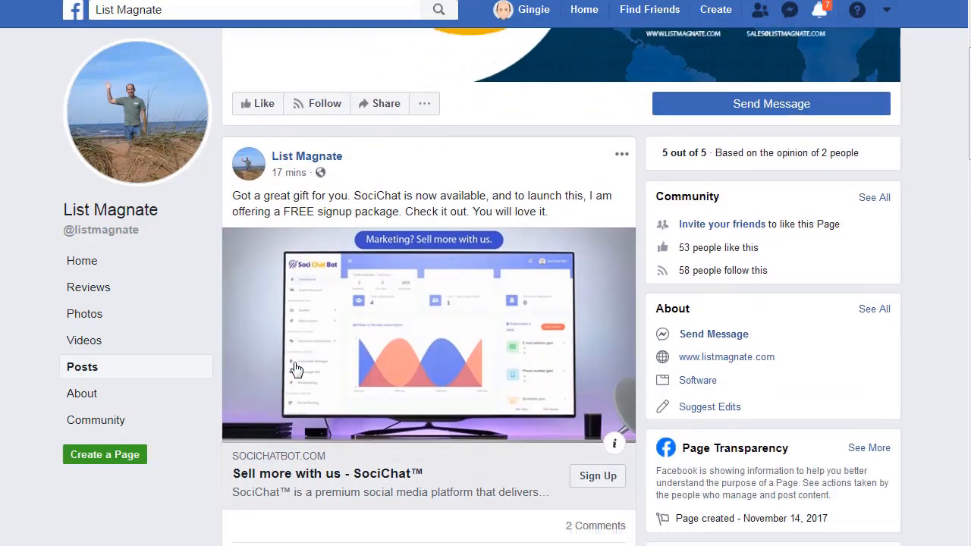
{"action": "scroll", "coordinate": [296, 367], "scroll_direction": "down", "scroll_amount": 4}
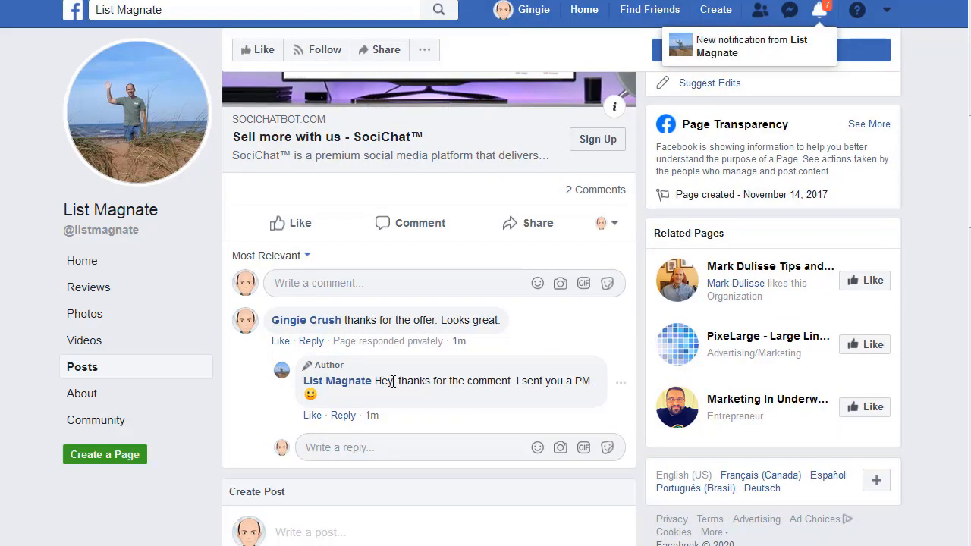
{"action": "left_click_drag", "start_coordinate": [379, 381], "coordinate": [536, 379]}
{"action": "left_click", "coordinate": [531, 379]}
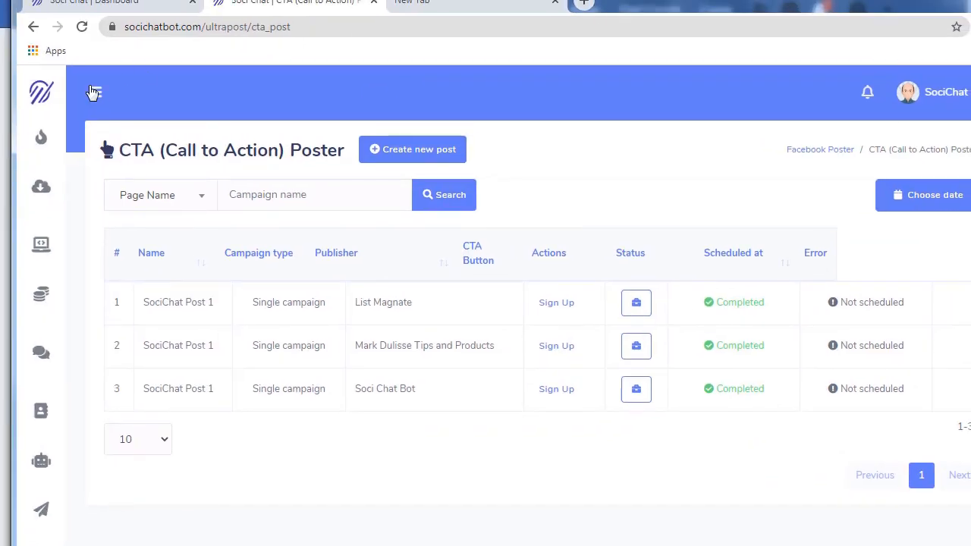
Open the auto reply report from the Comment Automation report section of SociChat Bot.
{"action": "left_click", "coordinate": [93, 92]}
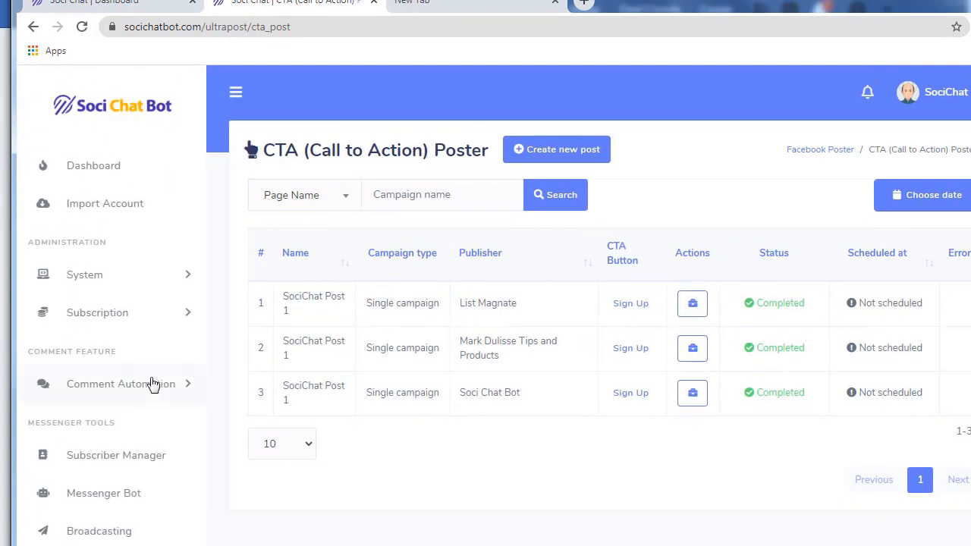
{"action": "left_click", "coordinate": [152, 384]}
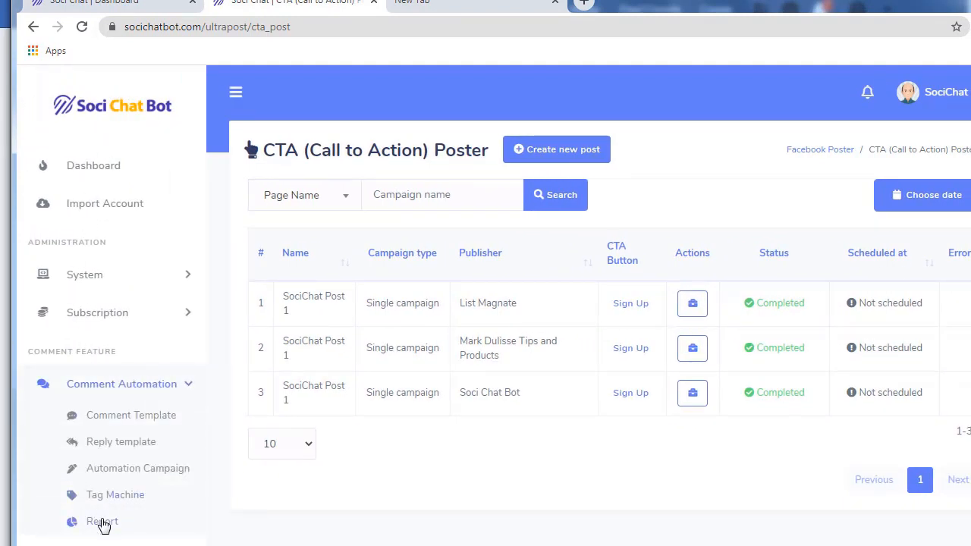
{"action": "left_click", "coordinate": [102, 522]}
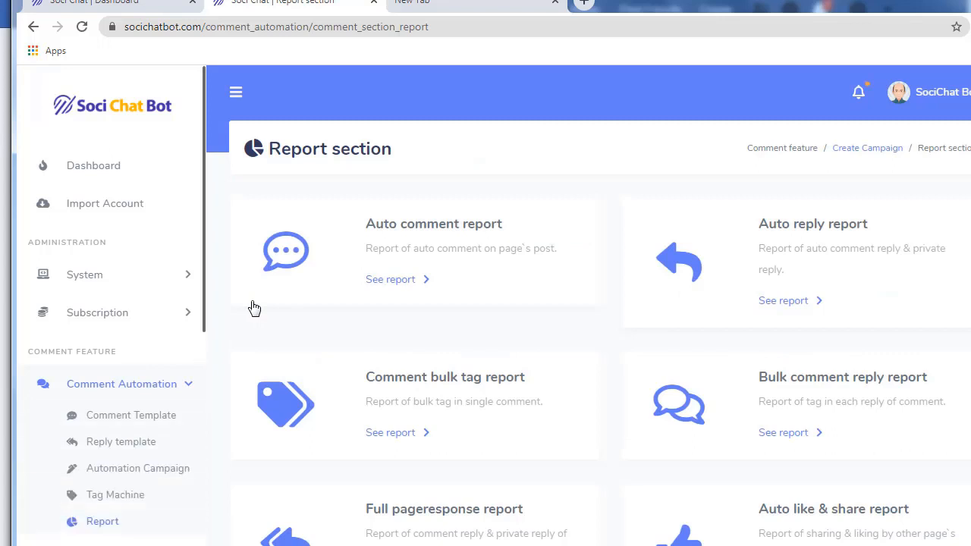
{"action": "left_click_drag", "start_coordinate": [754, 230], "coordinate": [785, 280]}
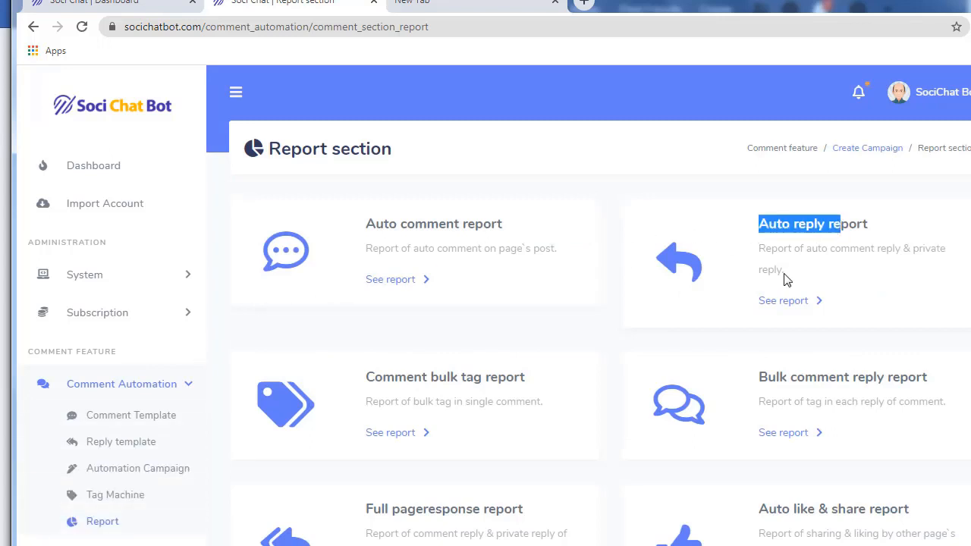
{"action": "left_click", "coordinate": [785, 304]}
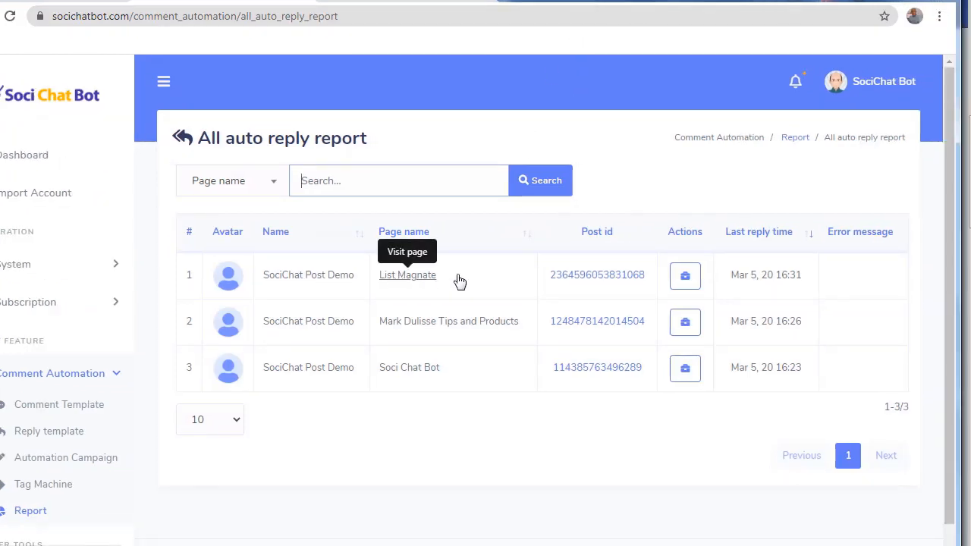
Examine the detailed auto reply report of the SociChat Post Demo campaign for the List Magnate page, and close it.
{"action": "left_click", "coordinate": [690, 285]}
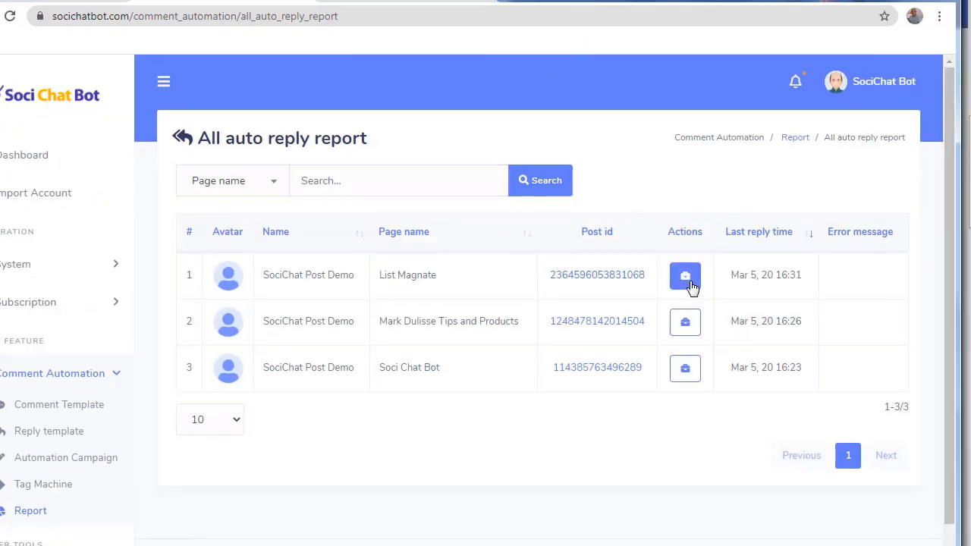
{"action": "left_click", "coordinate": [728, 278]}
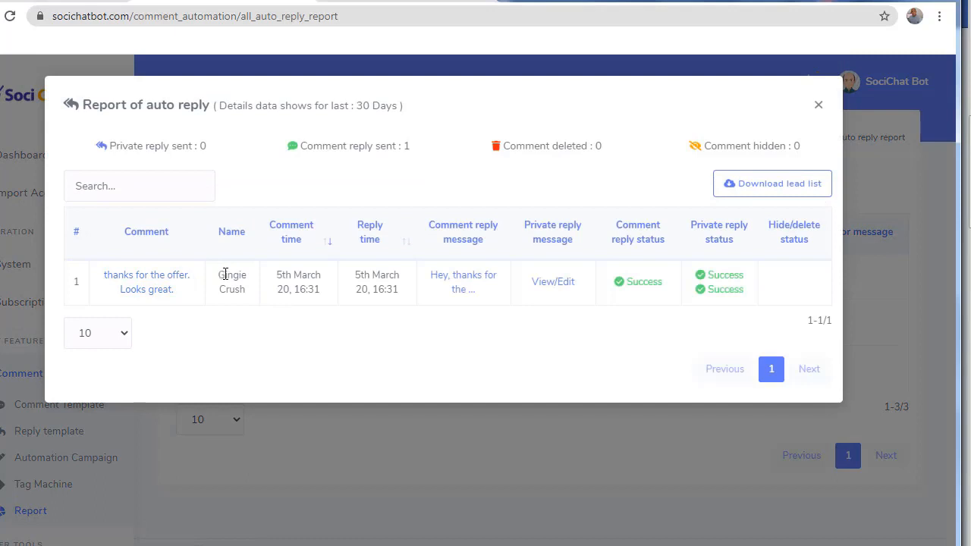
{"action": "left_click_drag", "start_coordinate": [219, 275], "coordinate": [238, 277]}
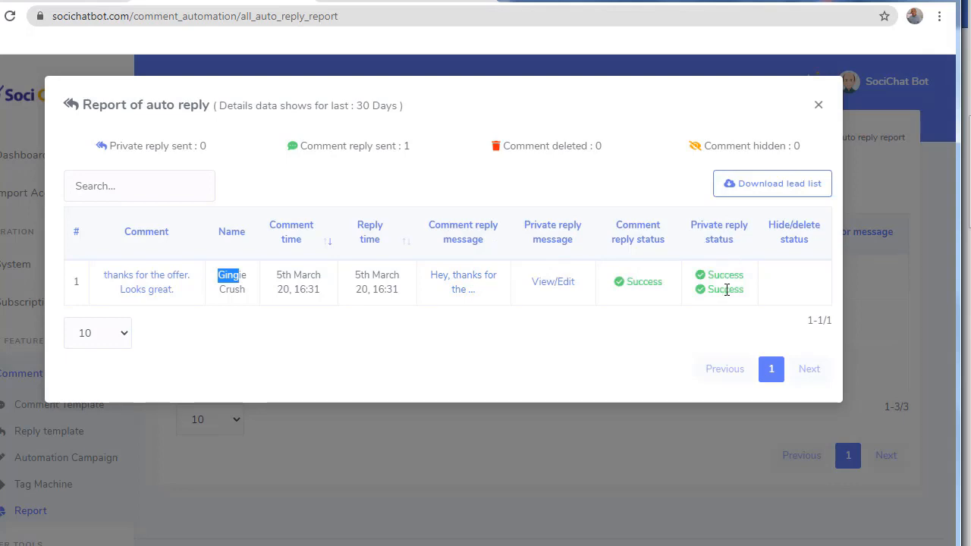
{"action": "left_click", "coordinate": [819, 104]}
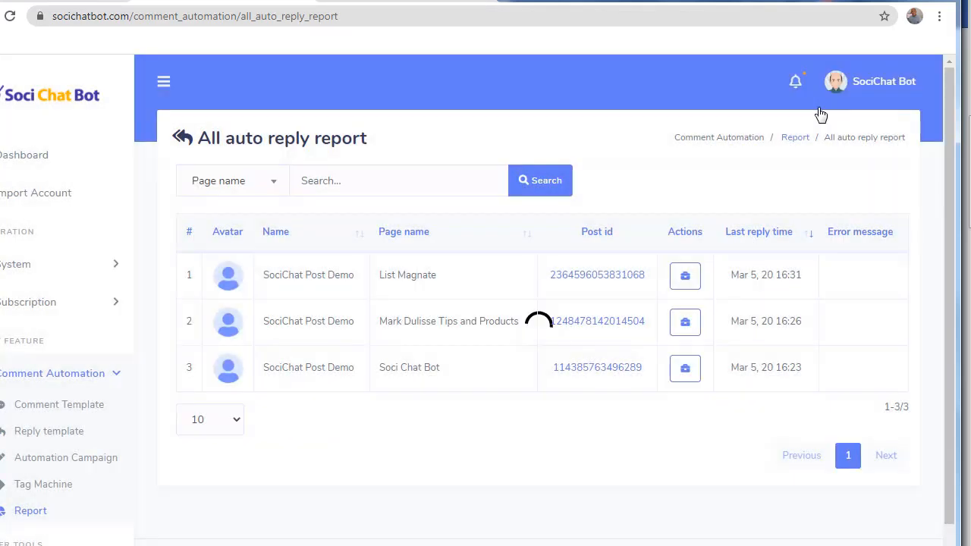
Open the dashboard and examine its Last auto reply list.
{"action": "left_click", "coordinate": [106, 155]}
{"action": "scroll", "coordinate": [419, 285], "scroll_direction": "down", "scroll_amount": 7}
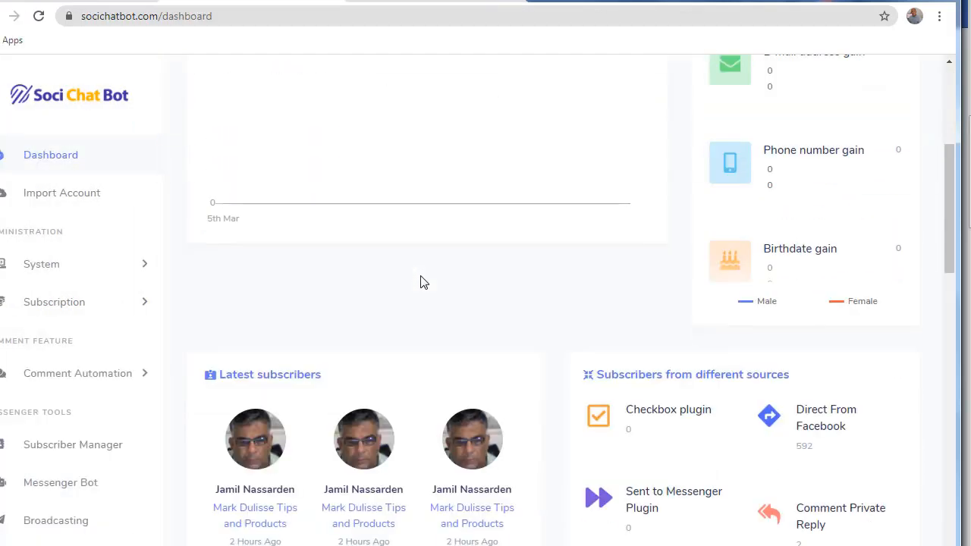
{"action": "scroll", "coordinate": [531, 266], "scroll_direction": "down", "scroll_amount": 7}
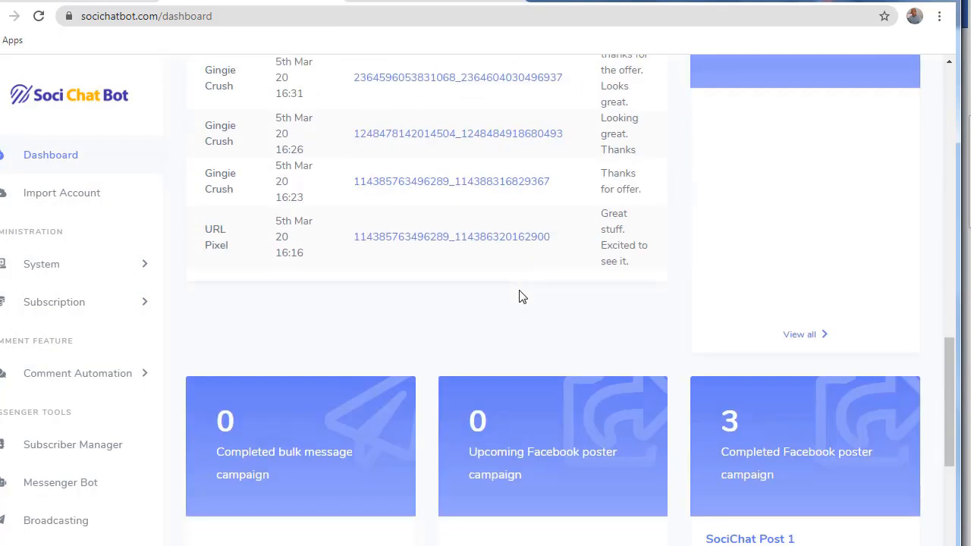
{"action": "scroll", "coordinate": [519, 293], "scroll_direction": "up", "scroll_amount": 1}
{"action": "scroll", "coordinate": [519, 297], "scroll_direction": "up", "scroll_amount": 2}
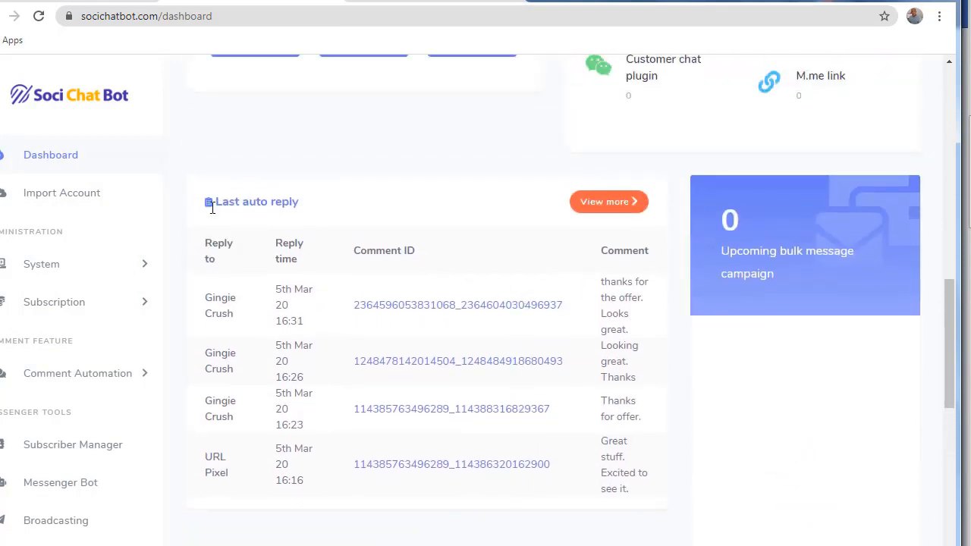
{"action": "left_click_drag", "start_coordinate": [211, 205], "coordinate": [276, 204]}
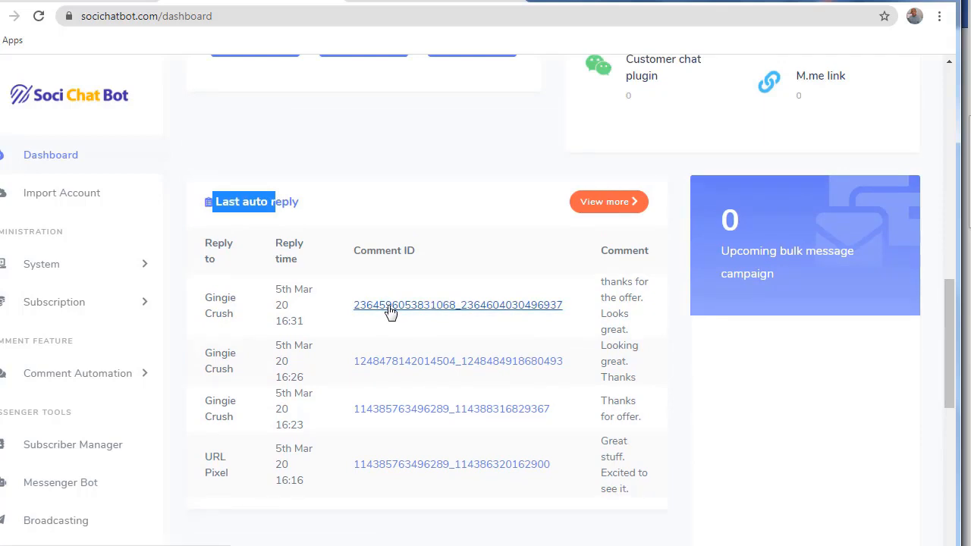
Review the completed Facebook poster campaigns on the dashboard and return to the subscriber statistics.
{"action": "scroll", "coordinate": [364, 331], "scroll_direction": "down", "scroll_amount": 6}
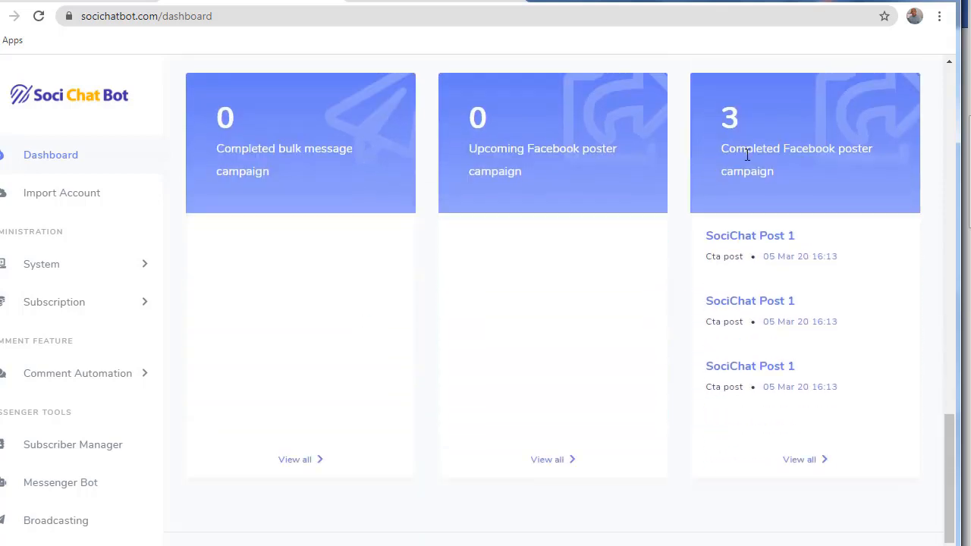
{"action": "left_click_drag", "start_coordinate": [747, 154], "coordinate": [865, 155]}
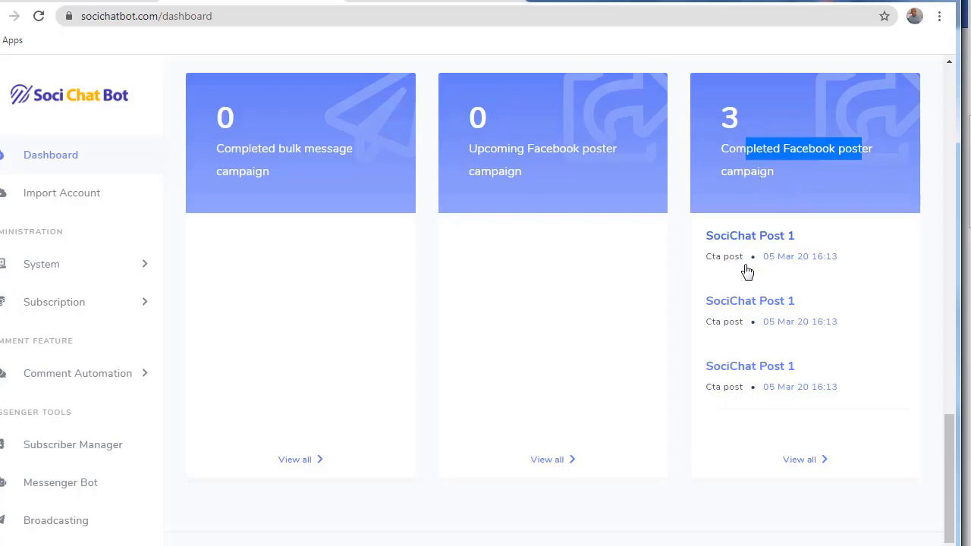
{"action": "scroll", "coordinate": [342, 323], "scroll_direction": "up", "scroll_amount": 2}
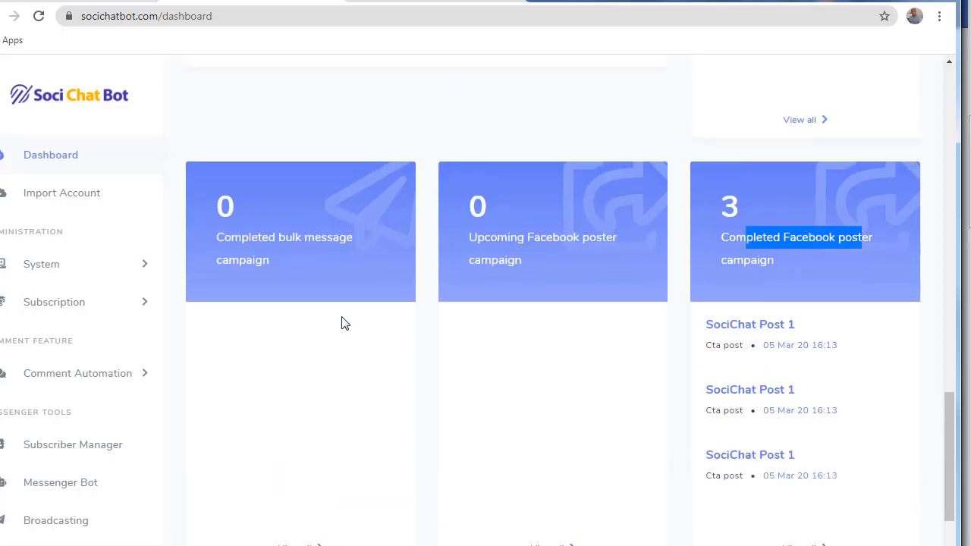
{"action": "scroll", "coordinate": [341, 325], "scroll_direction": "down", "scroll_amount": 2}
{"action": "scroll", "coordinate": [340, 319], "scroll_direction": "up", "scroll_amount": 15}
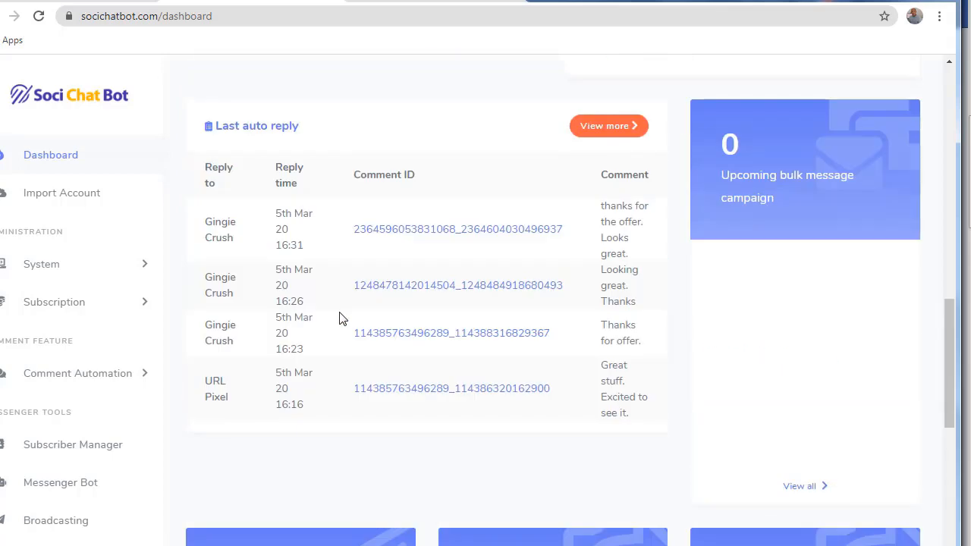
{"action": "scroll", "coordinate": [339, 316], "scroll_direction": "up", "scroll_amount": 2}
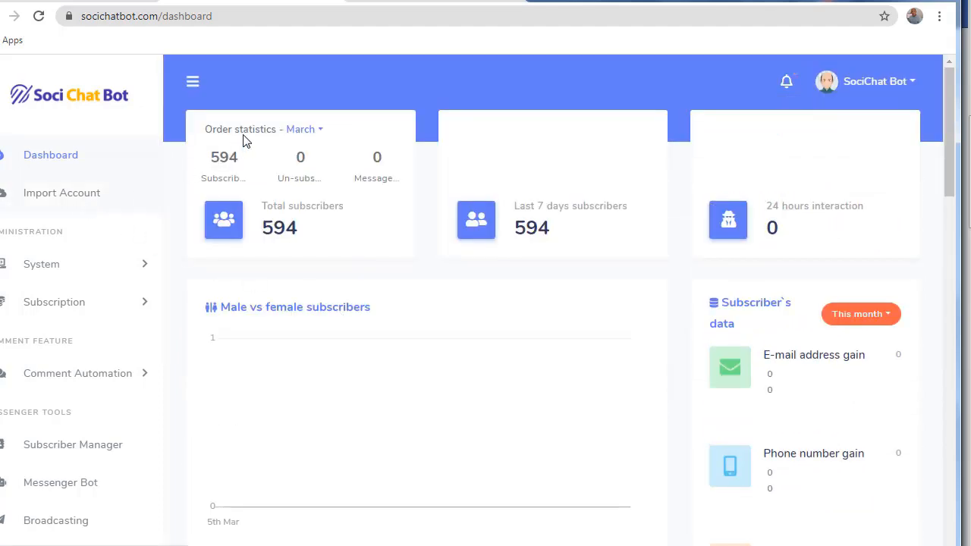
Open the Social Posting section with the Facebook Poster and Social Poster post types.
{"action": "scroll", "coordinate": [115, 372], "scroll_direction": "down", "scroll_amount": 3}
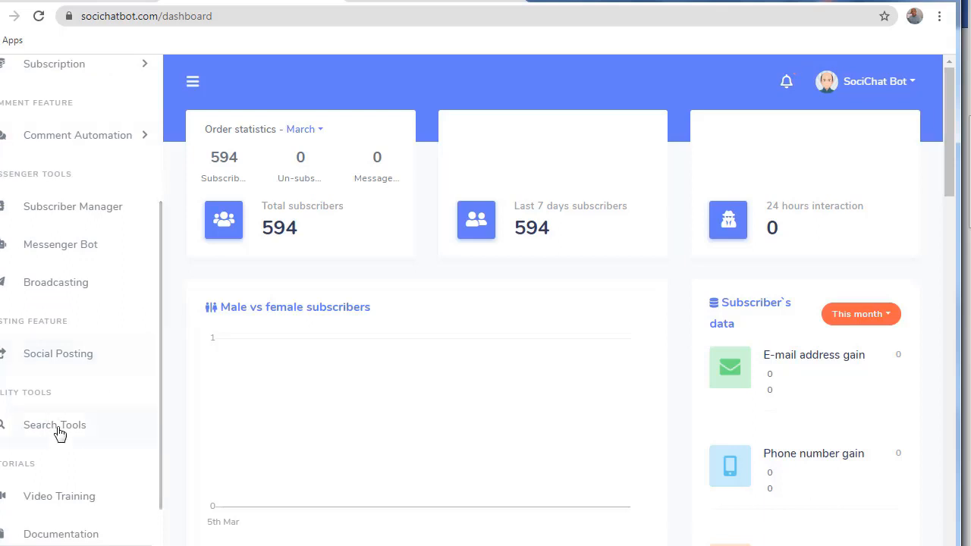
{"action": "left_click", "coordinate": [74, 358]}
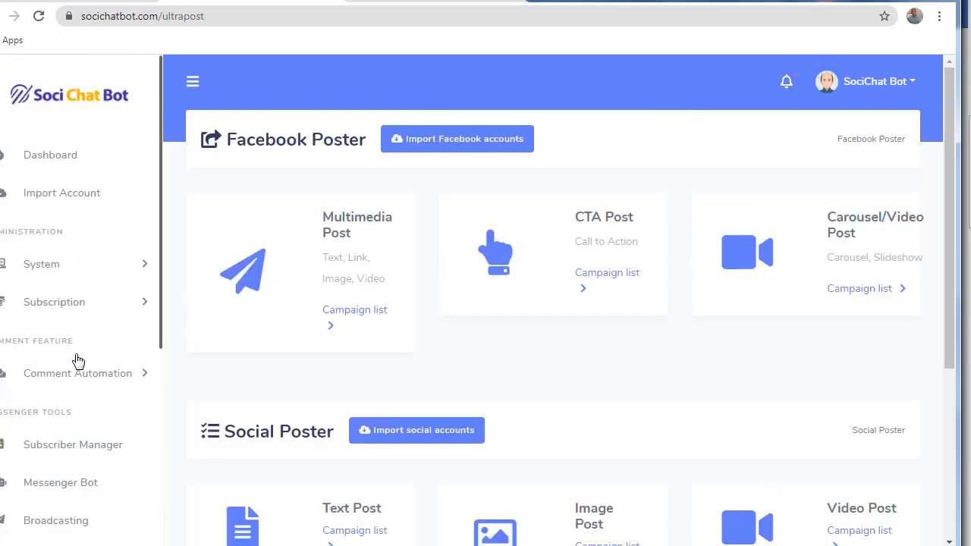